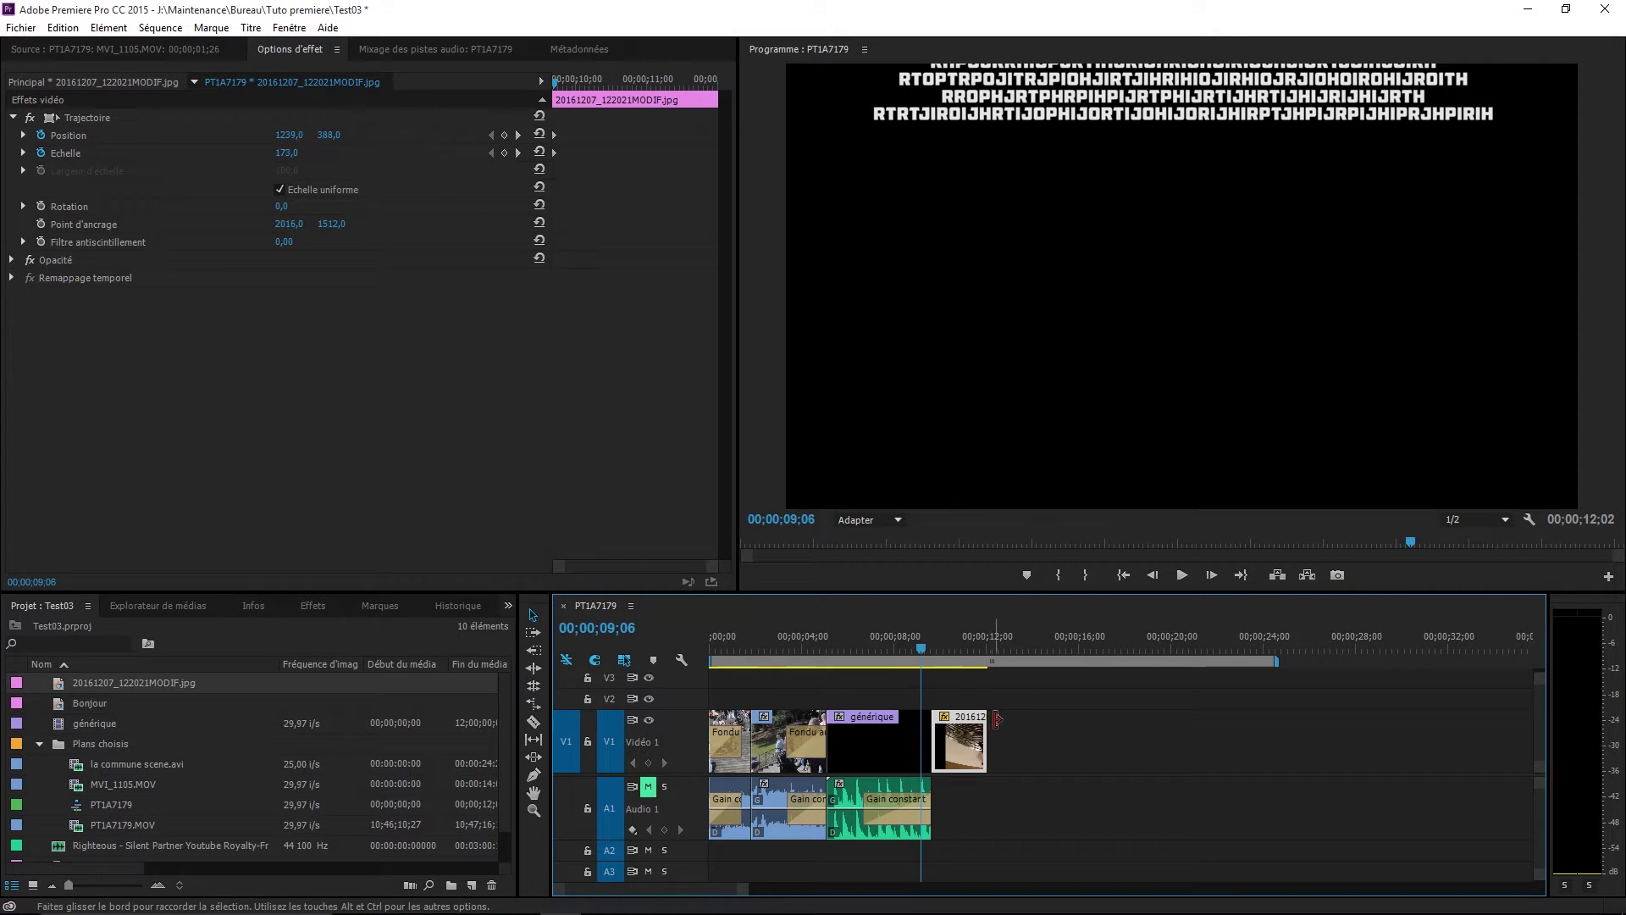
Fit the work area bar to the edited clips, from the sequence start to the end of the last clip
{"action": "left_click_drag", "start_coordinate": [989, 649], "coordinate": [1291, 654]}
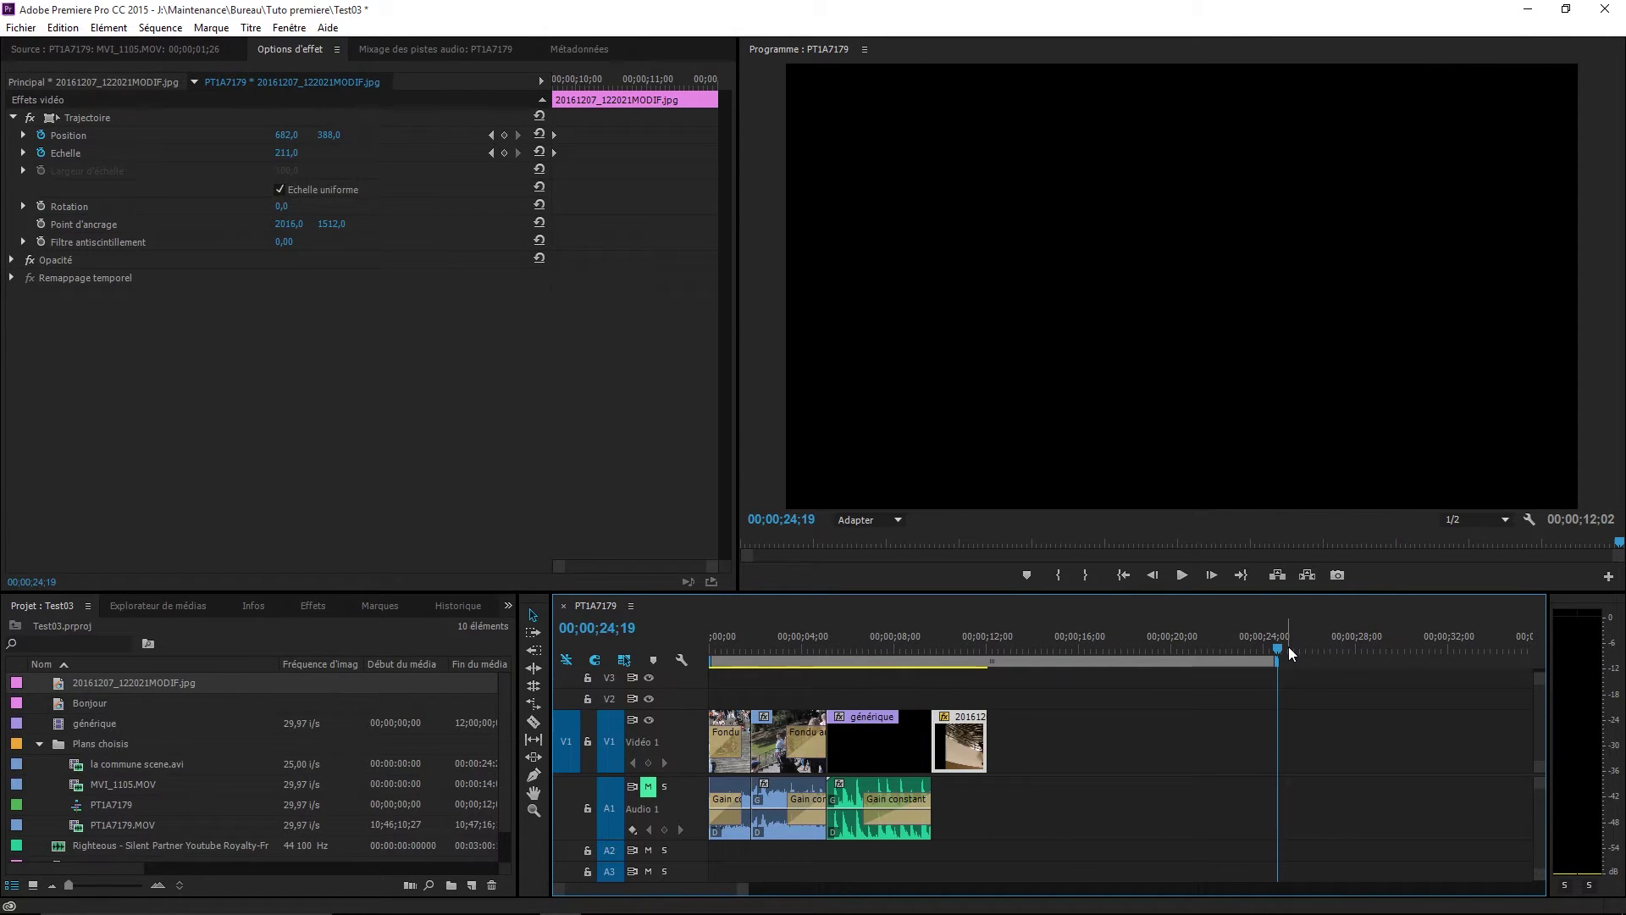
{"action": "left_click", "coordinate": [1139, 648]}
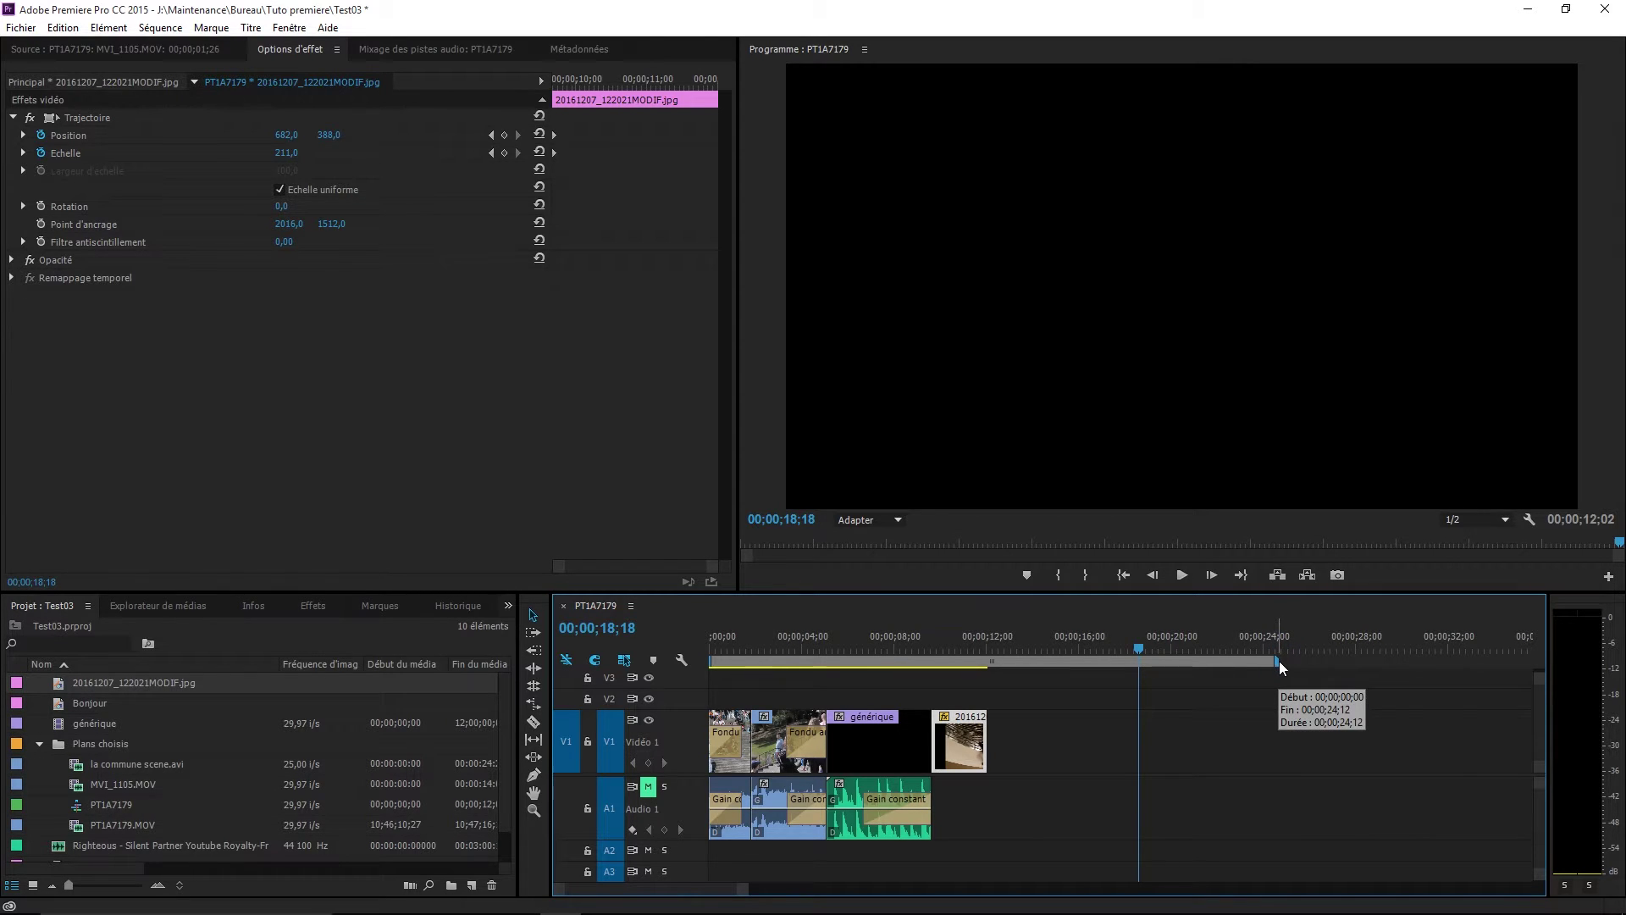
{"action": "left_click_drag", "start_coordinate": [1281, 669], "coordinate": [1001, 699]}
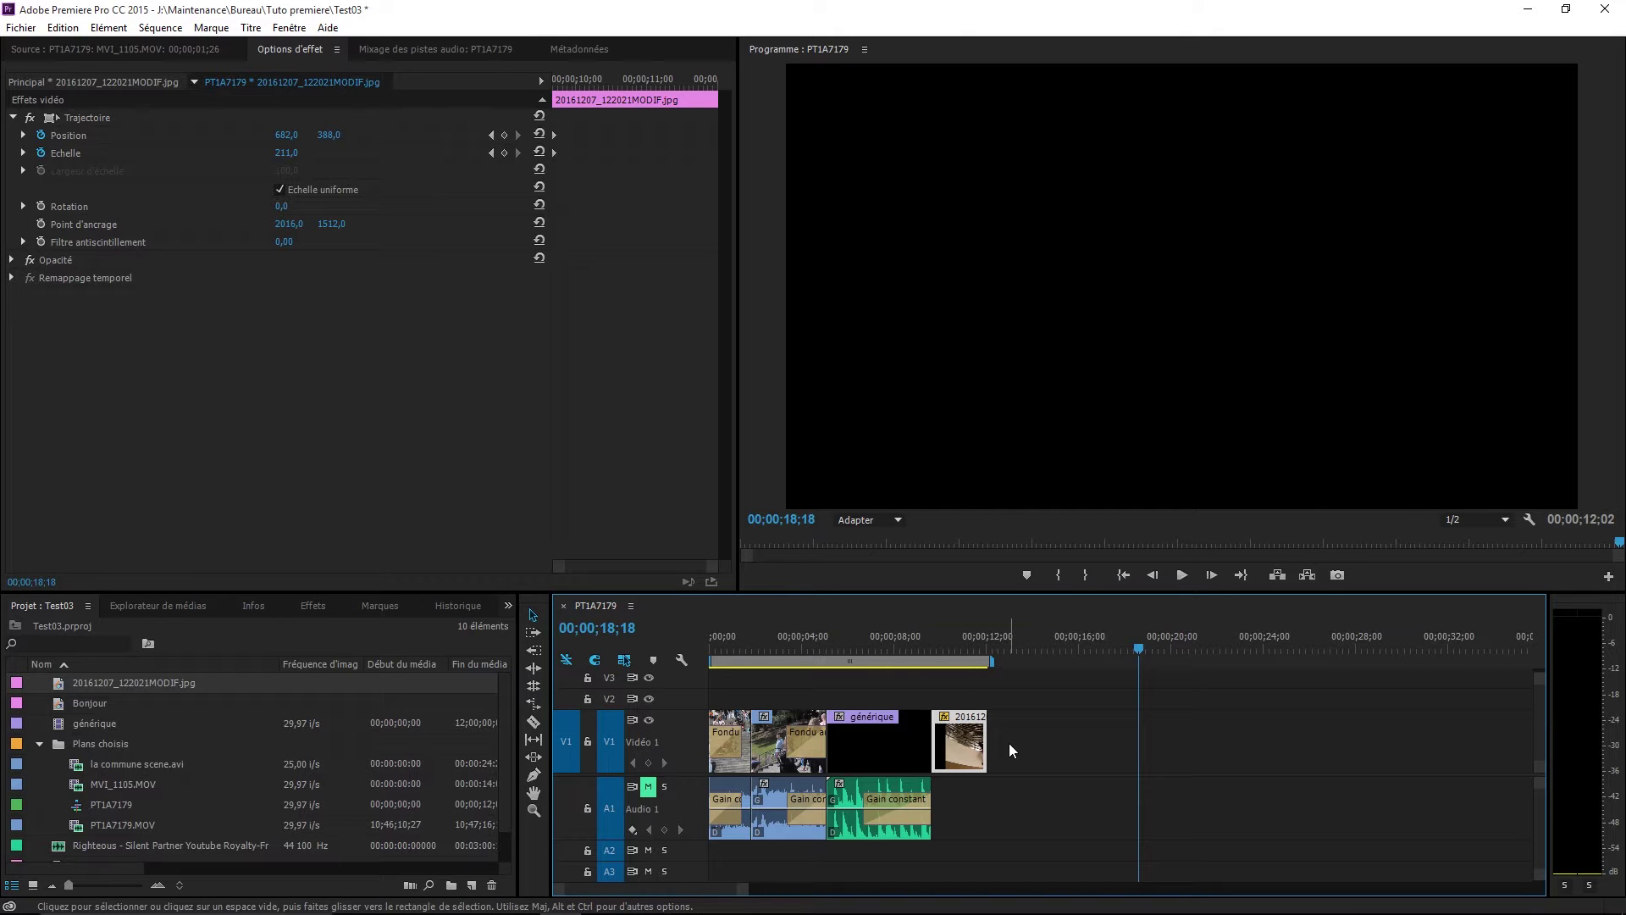
{"action": "mouse_move", "coordinate": [864, 637]}
{"action": "left_mouse_down"}
{"action": "mouse_move", "coordinate": [773, 652]}
{"action": "mouse_move", "coordinate": [949, 652]}
{"action": "mouse_move", "coordinate": [863, 649]}
{"action": "left_mouse_up"}
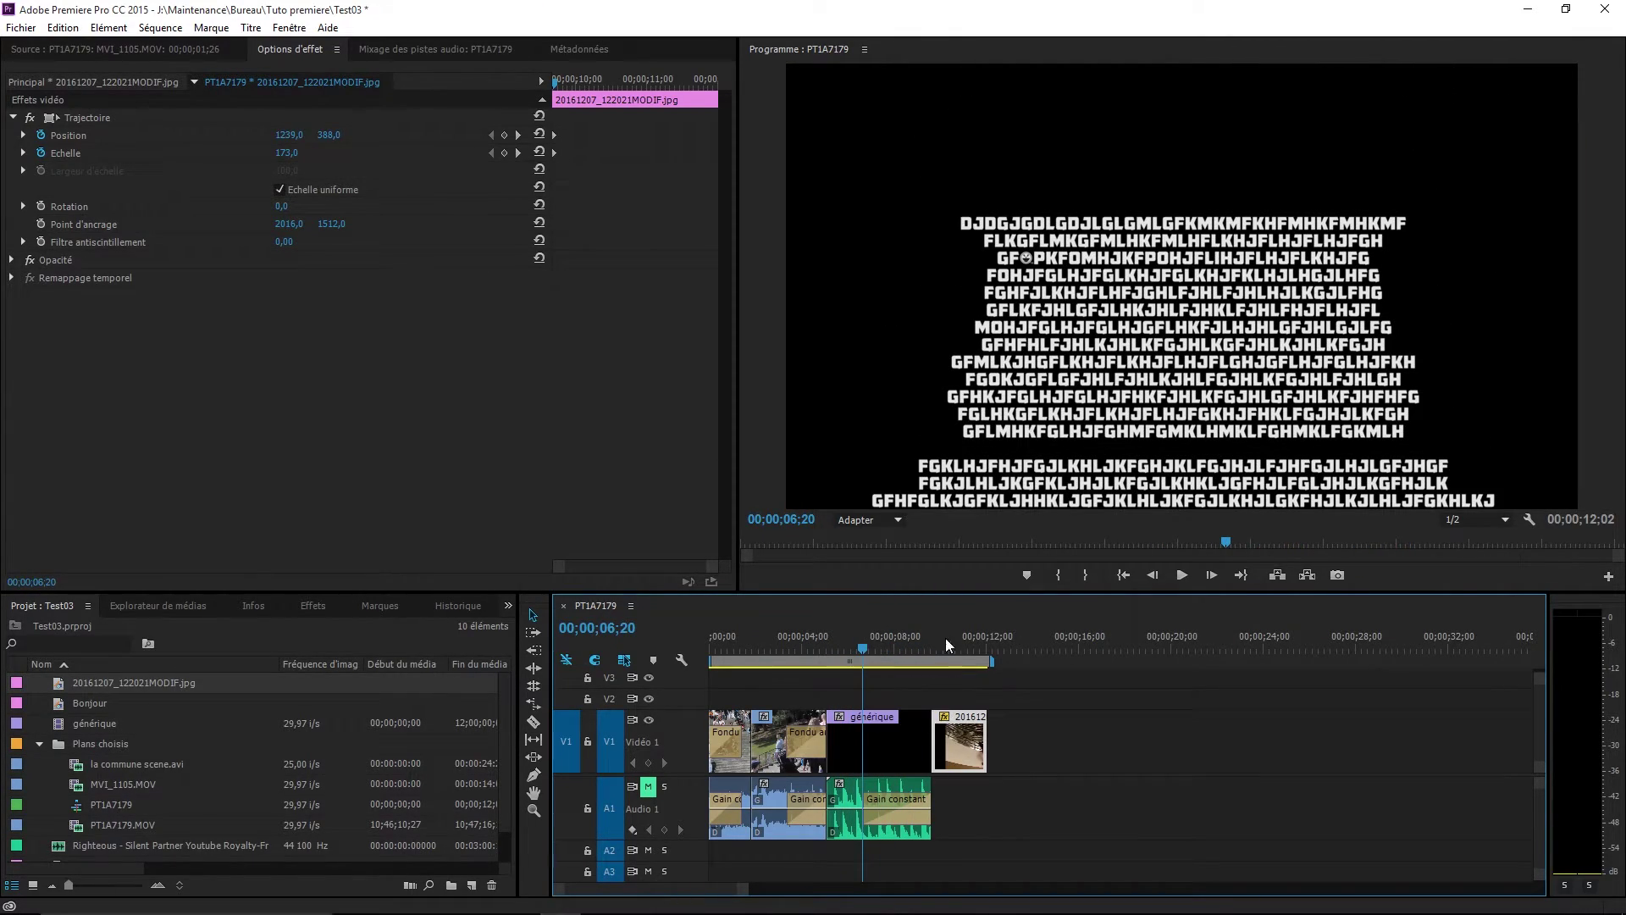
{"action": "left_click_drag", "start_coordinate": [850, 662], "coordinate": [1085, 665]}
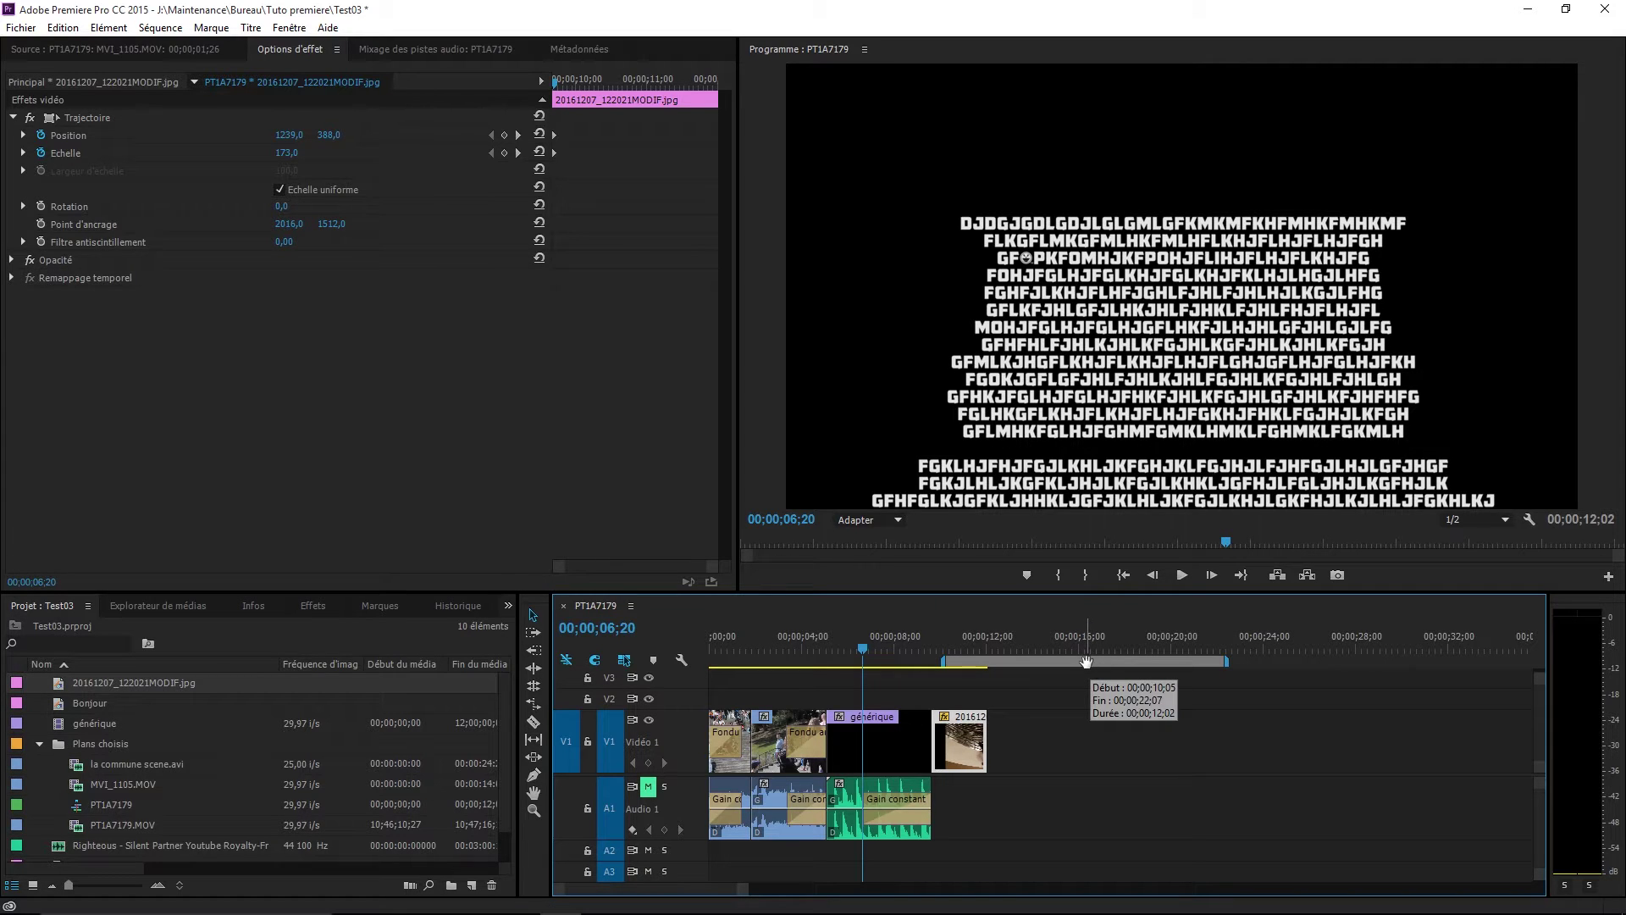
{"action": "left_click_drag", "start_coordinate": [1086, 663], "coordinate": [710, 637]}
Save the project and open the media export settings for the sequence
{"action": "key", "text": "ctrl+s"}
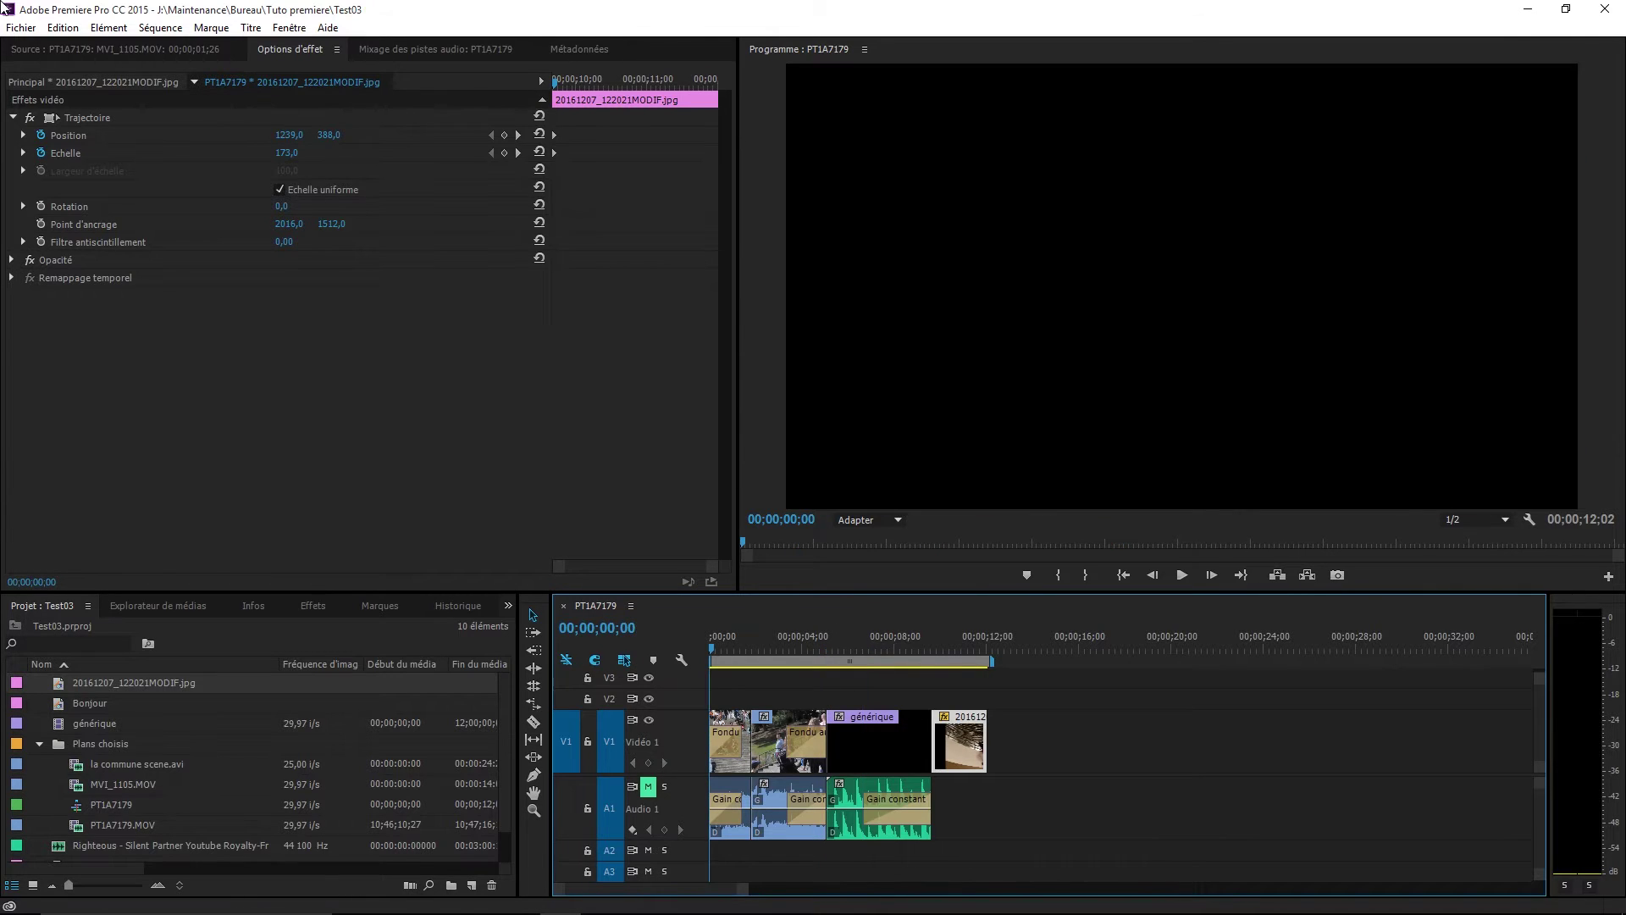
{"action": "left_click", "coordinate": [6, 31]}
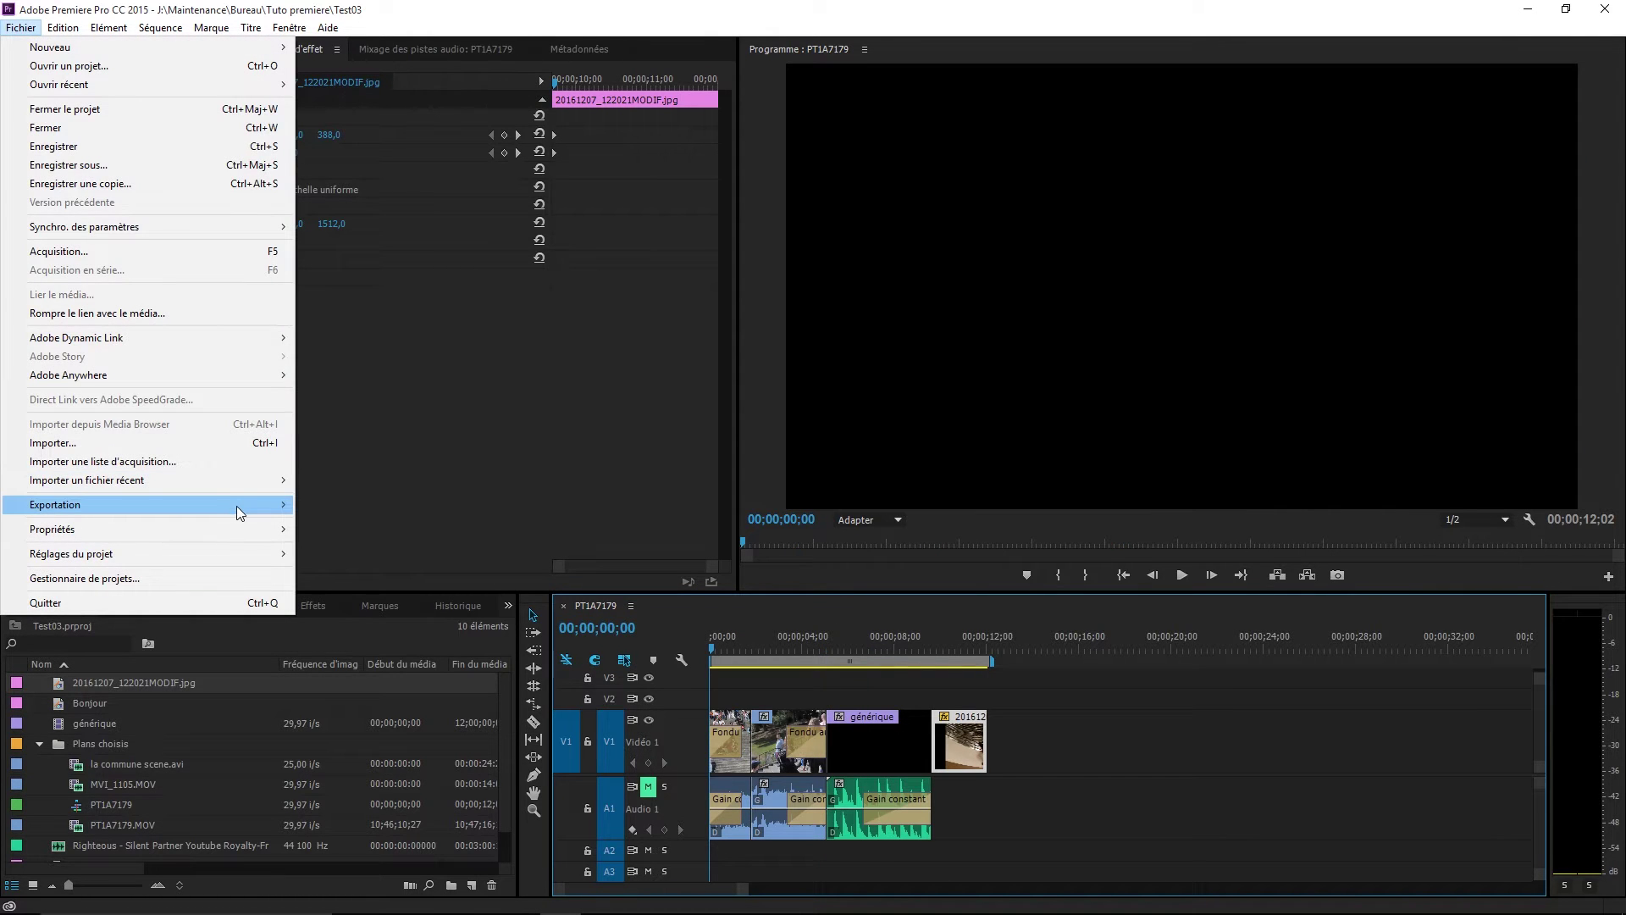
{"action": "mouse_move", "coordinate": [248, 517]}
{"action": "left_click", "coordinate": [339, 506]}
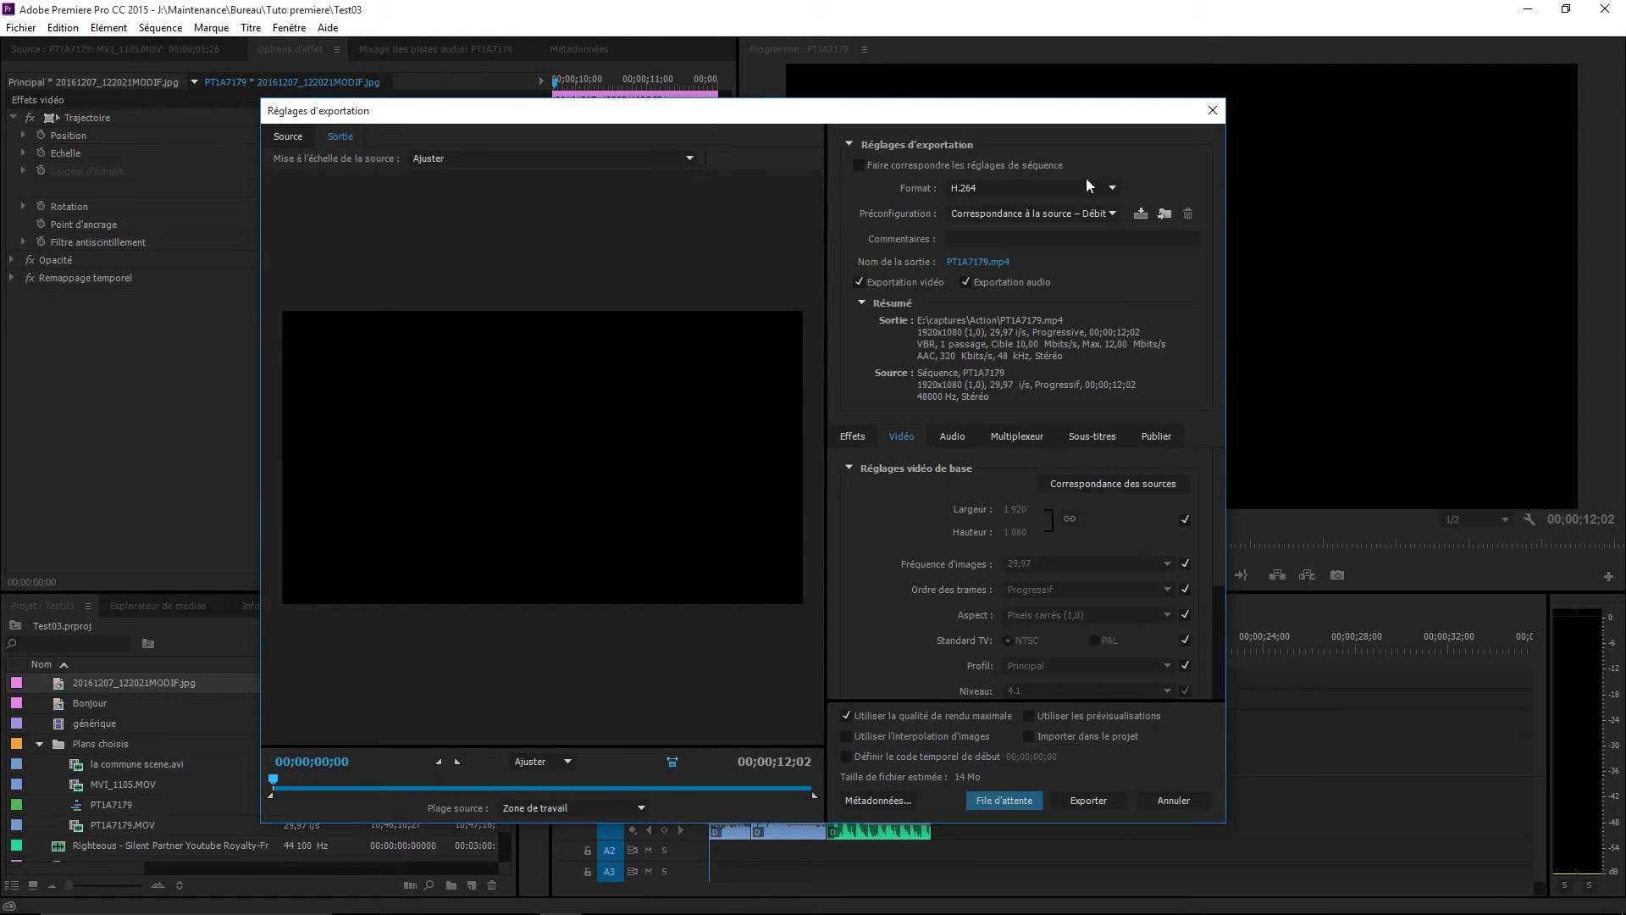
Choose H.264 as the export format and name the output Final in the desktop's Tuto premiere folder
{"action": "left_click", "coordinate": [1112, 189]}
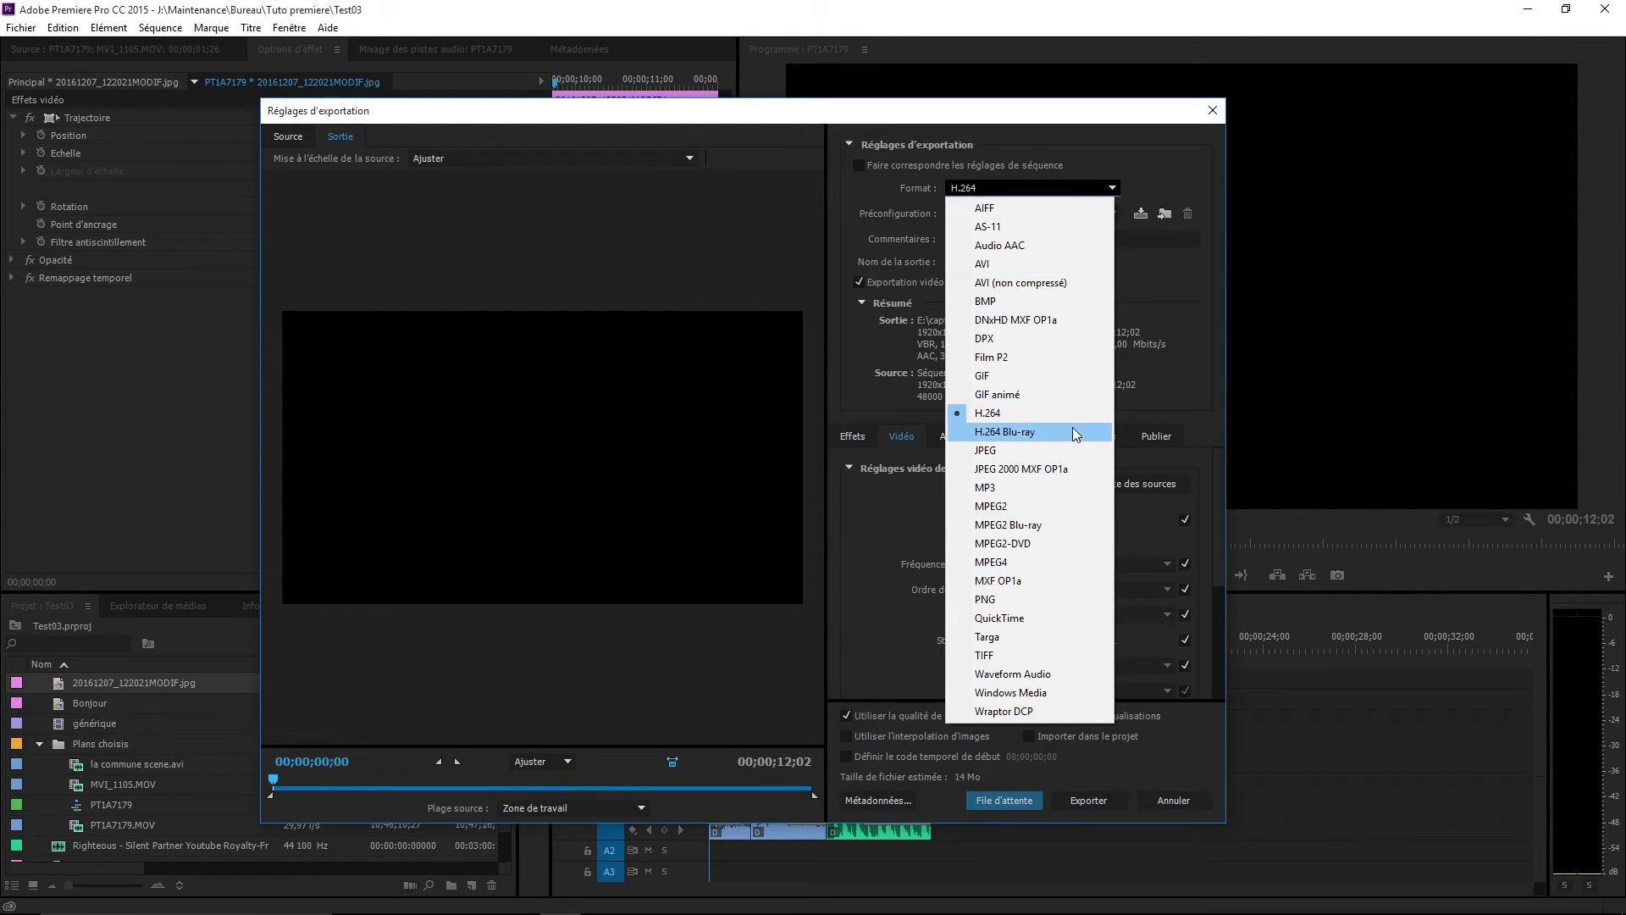
{"action": "left_click", "coordinate": [1013, 415]}
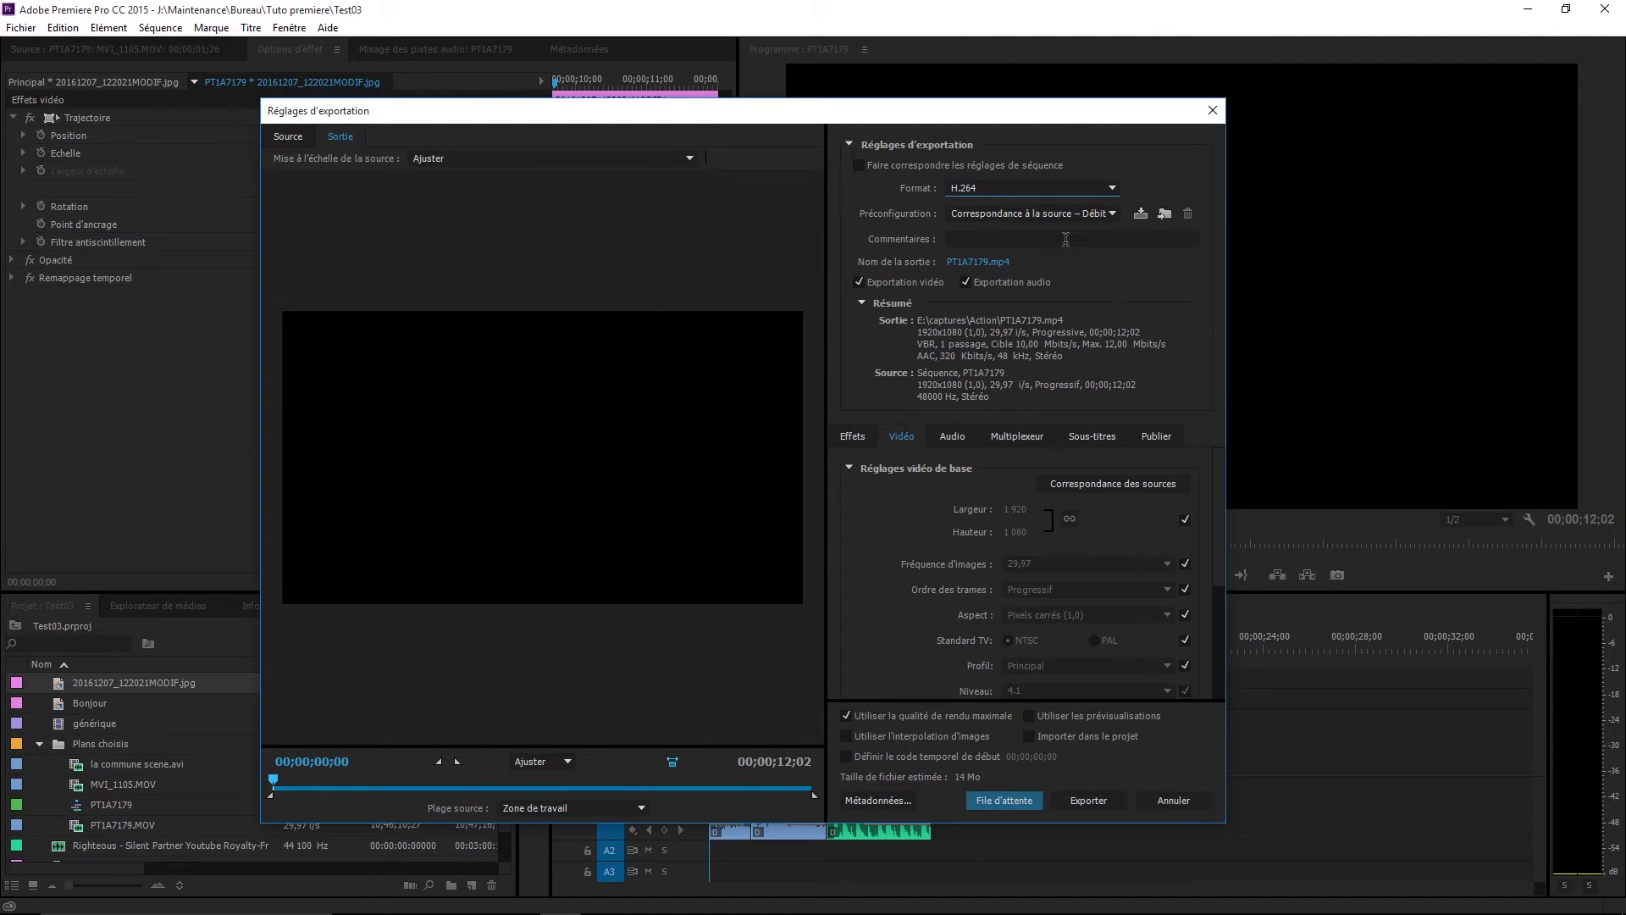
{"action": "left_click", "coordinate": [978, 262]}
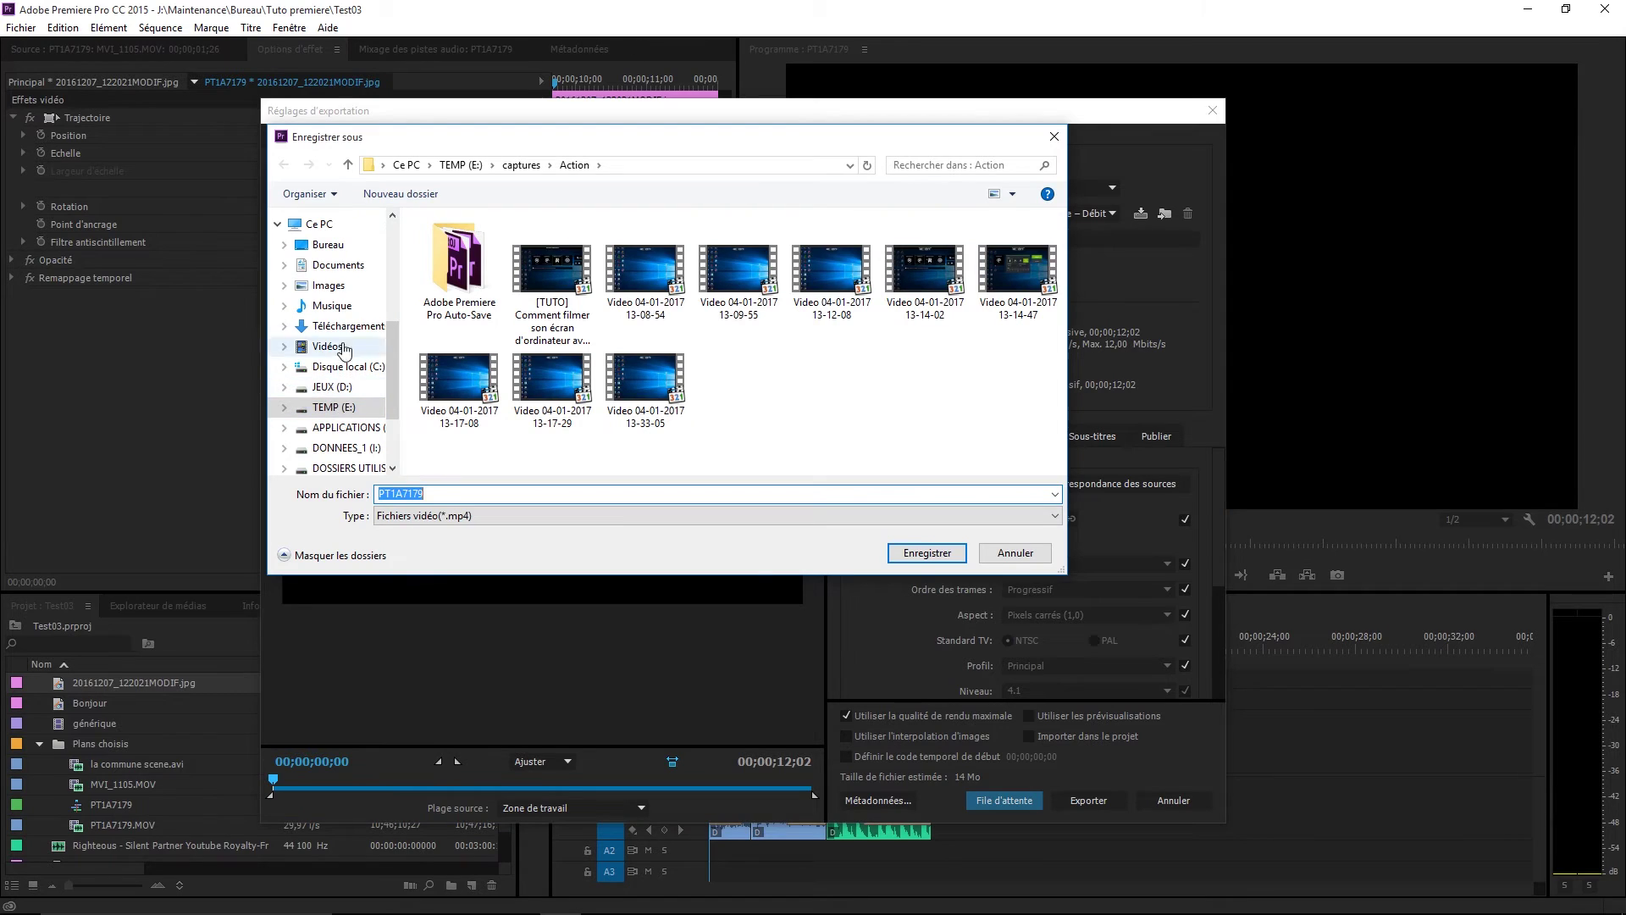
{"action": "left_click", "coordinate": [329, 246]}
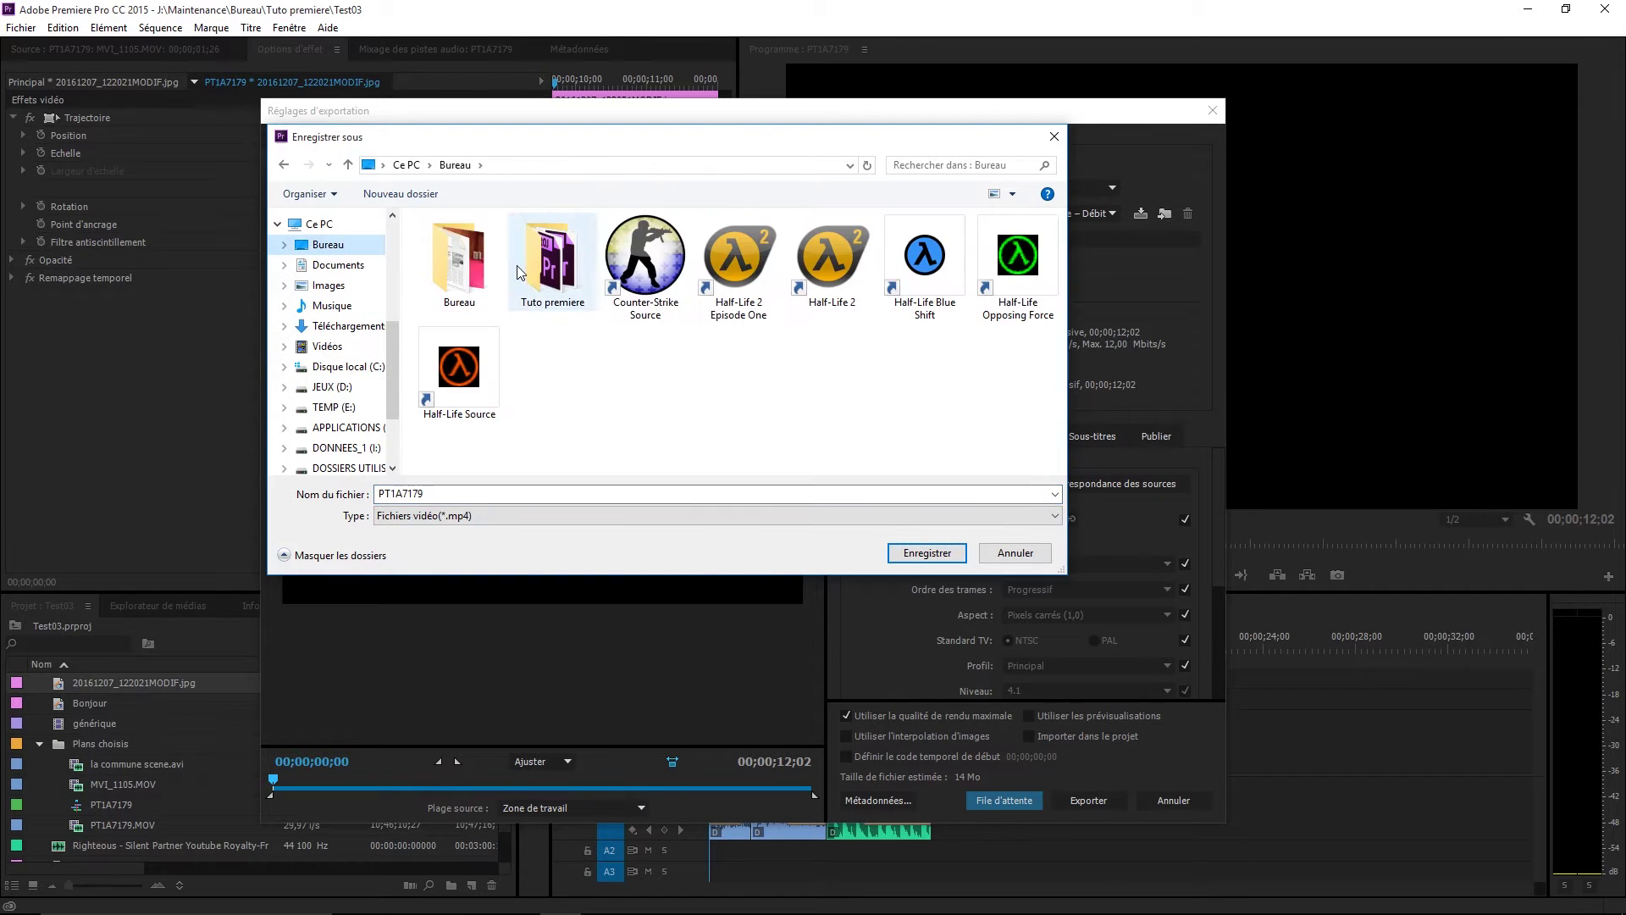
{"action": "double_click", "coordinate": [583, 260]}
{"action": "double_click", "coordinate": [460, 495]}
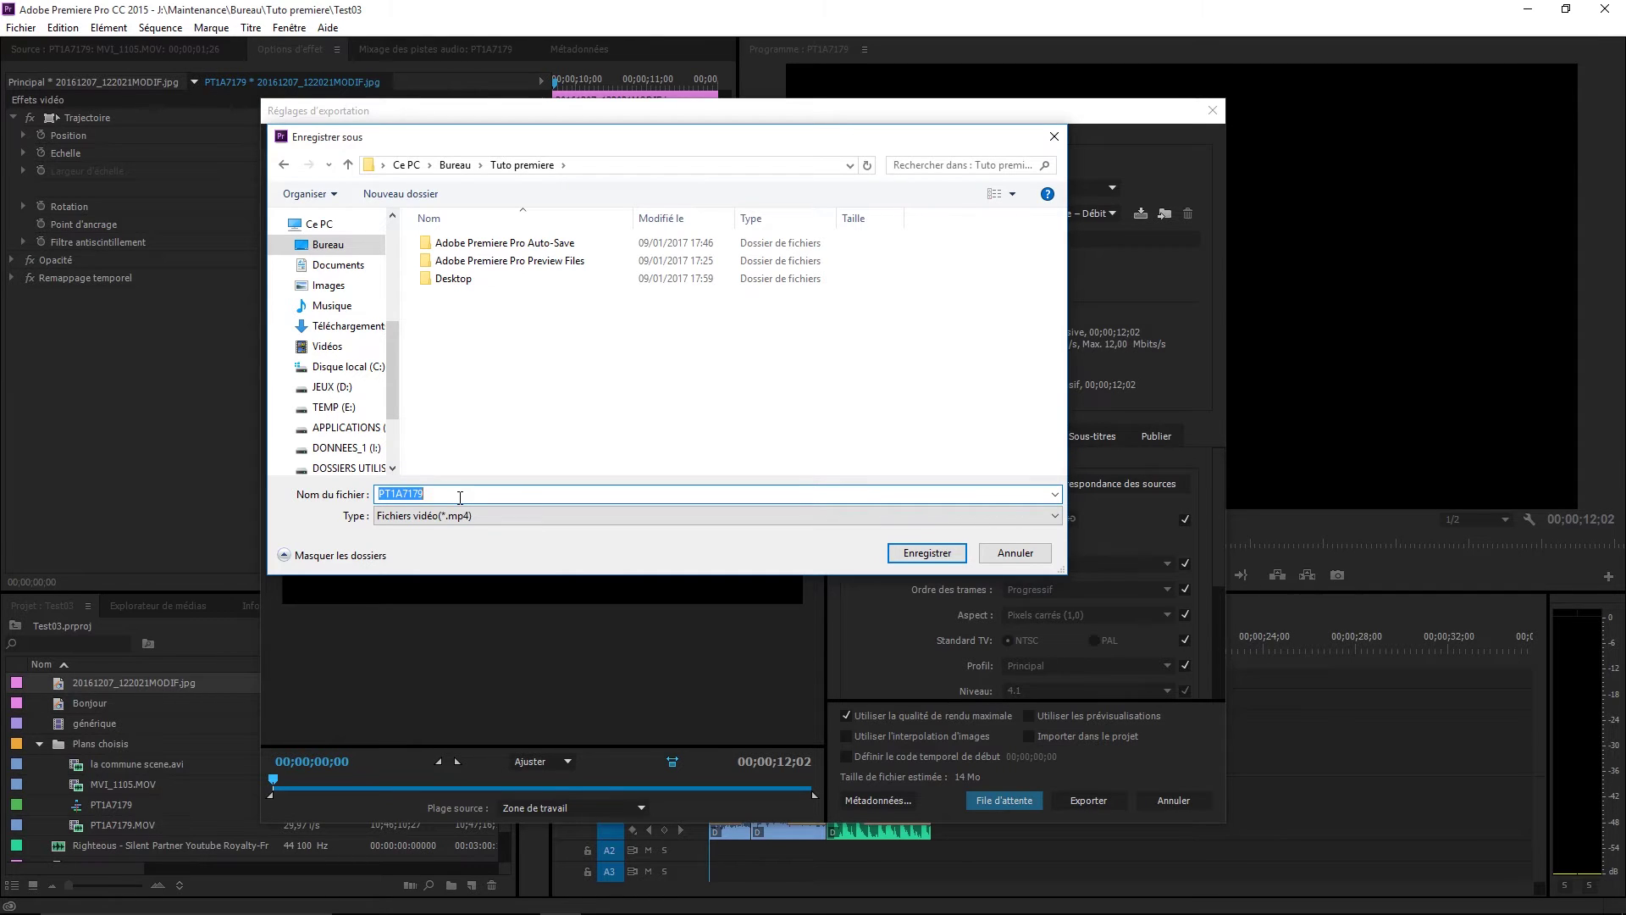
{"action": "type", "text": "Final"}
{"action": "left_click", "coordinate": [932, 554]}
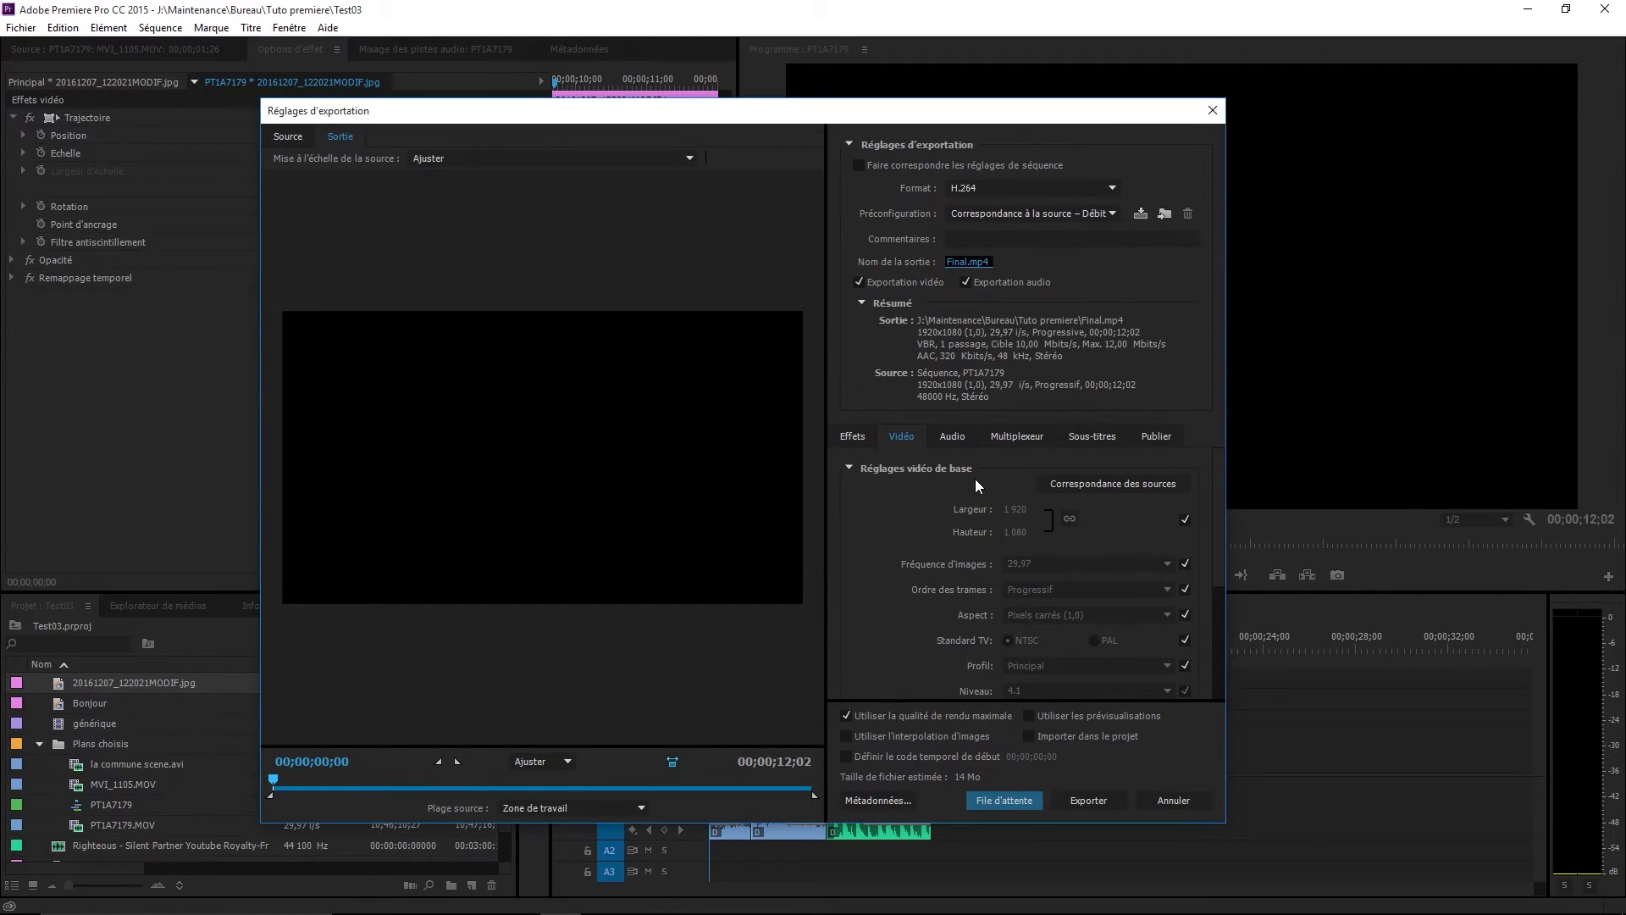
Review the multiplexer options, choosing MP4 with Standard stream compatibility
{"action": "left_click", "coordinate": [1025, 439]}
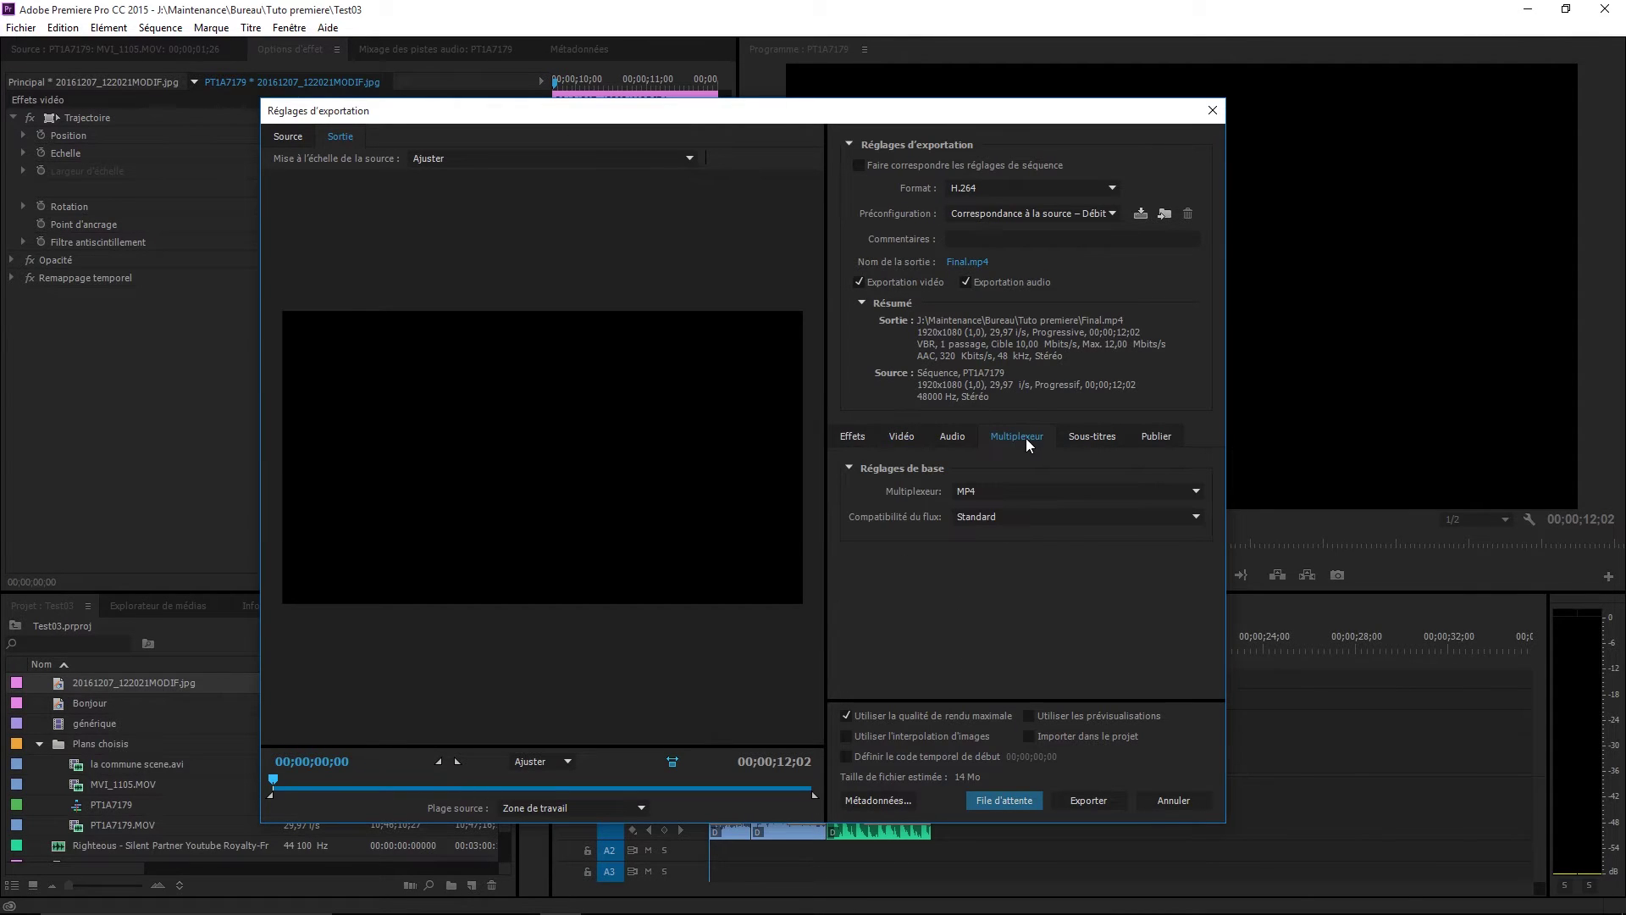
{"action": "left_click", "coordinate": [1012, 490]}
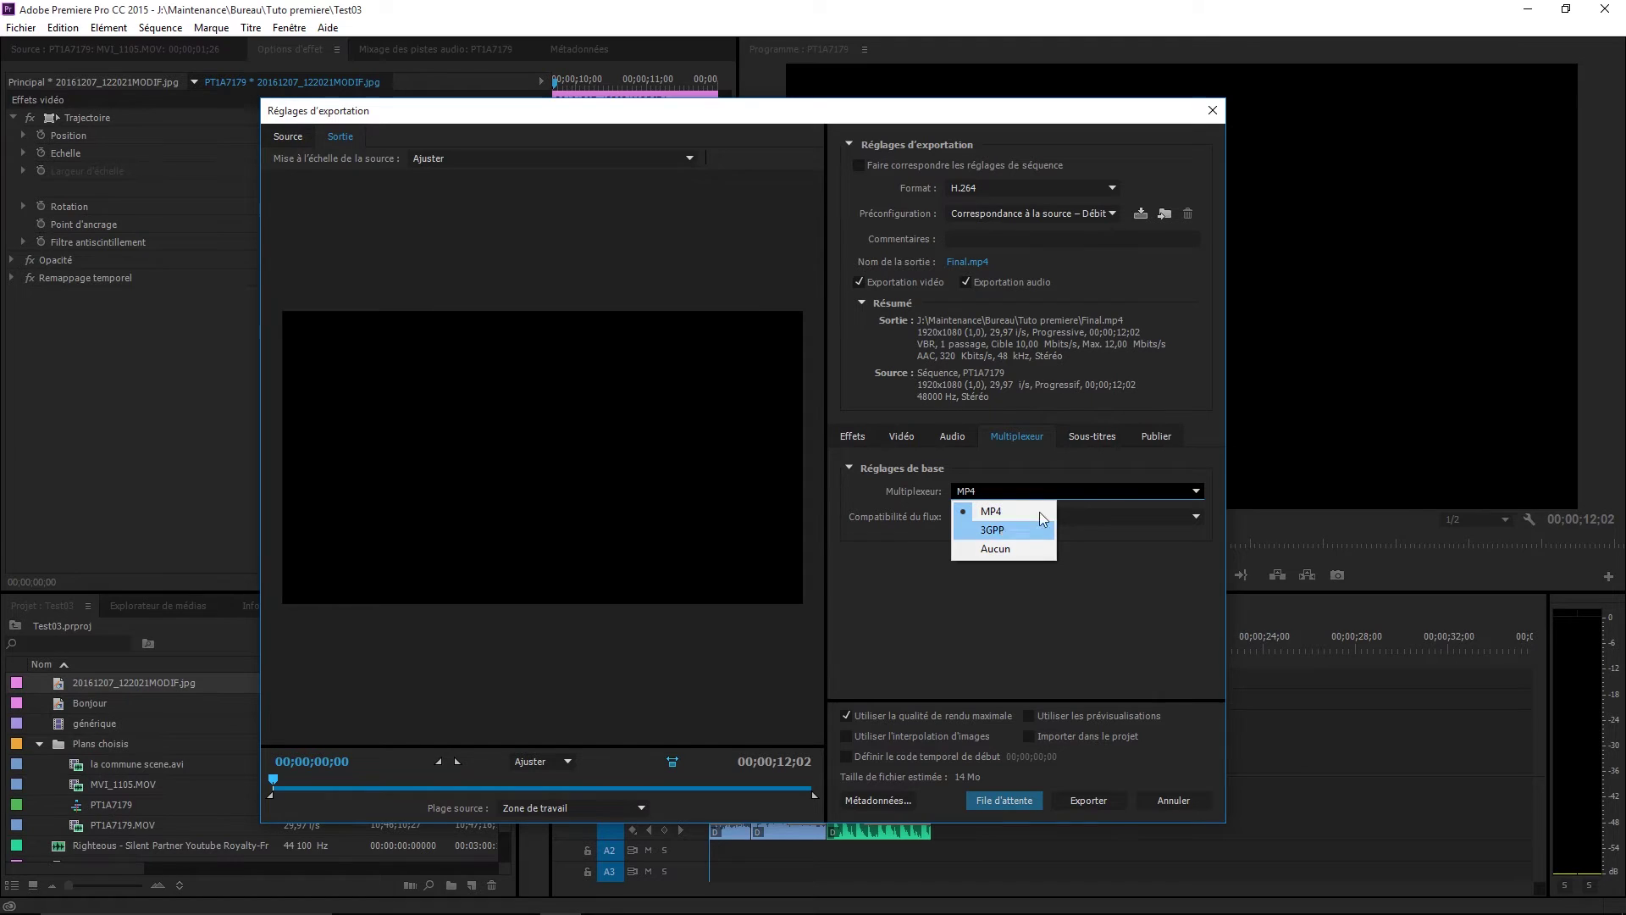
{"action": "left_click", "coordinate": [1113, 493]}
{"action": "left_click", "coordinate": [1034, 518]}
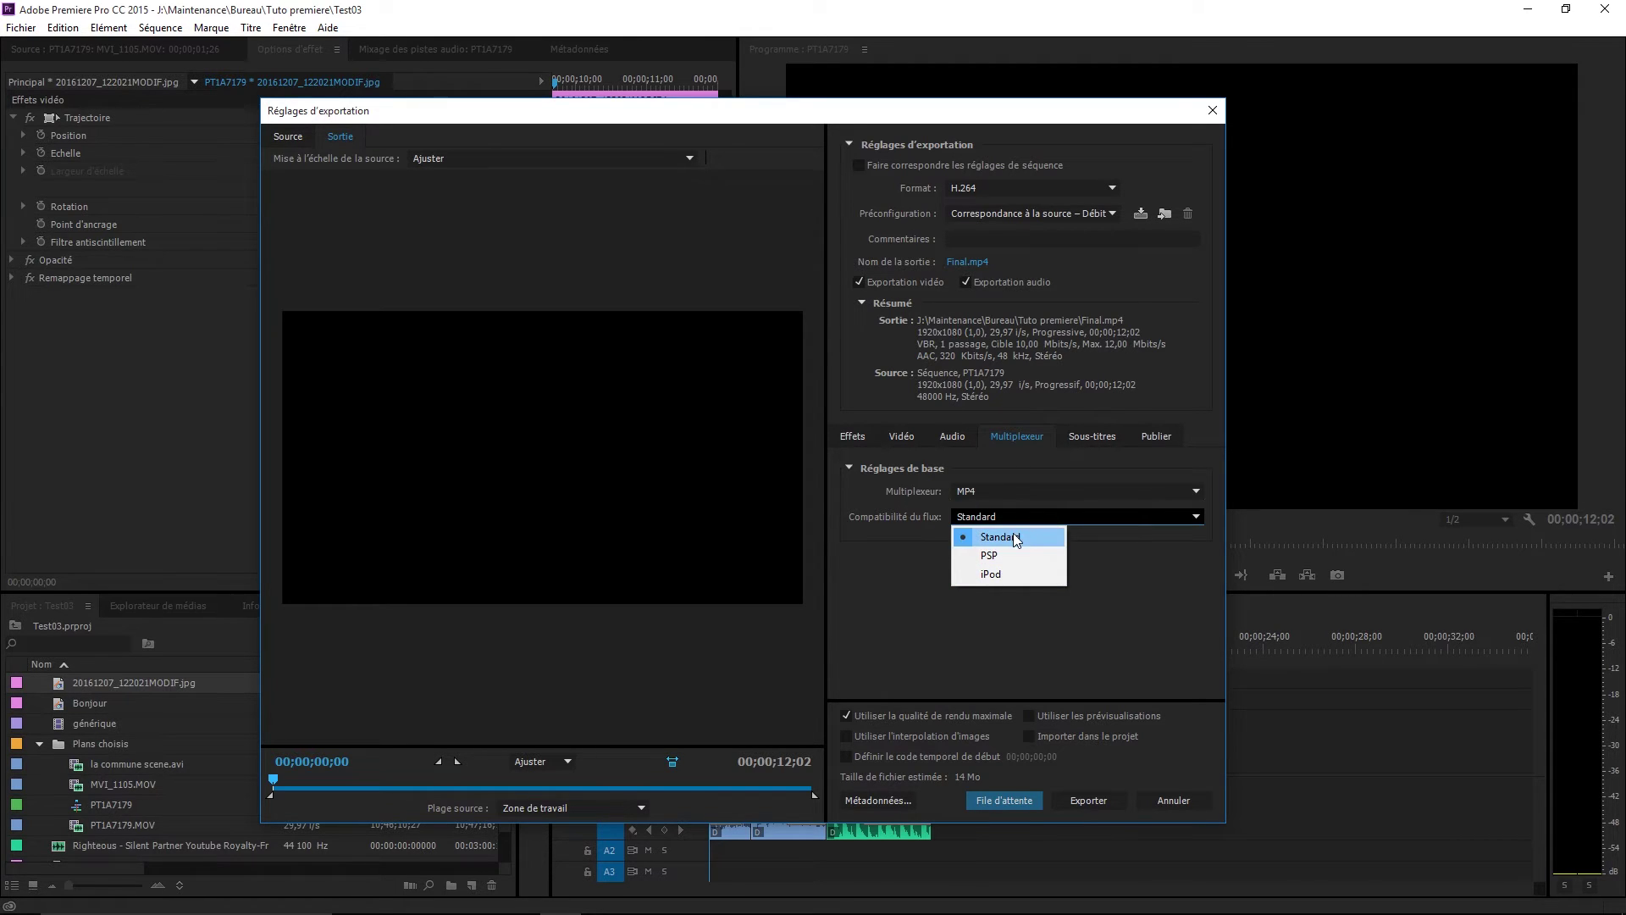
{"action": "left_click", "coordinate": [1053, 532]}
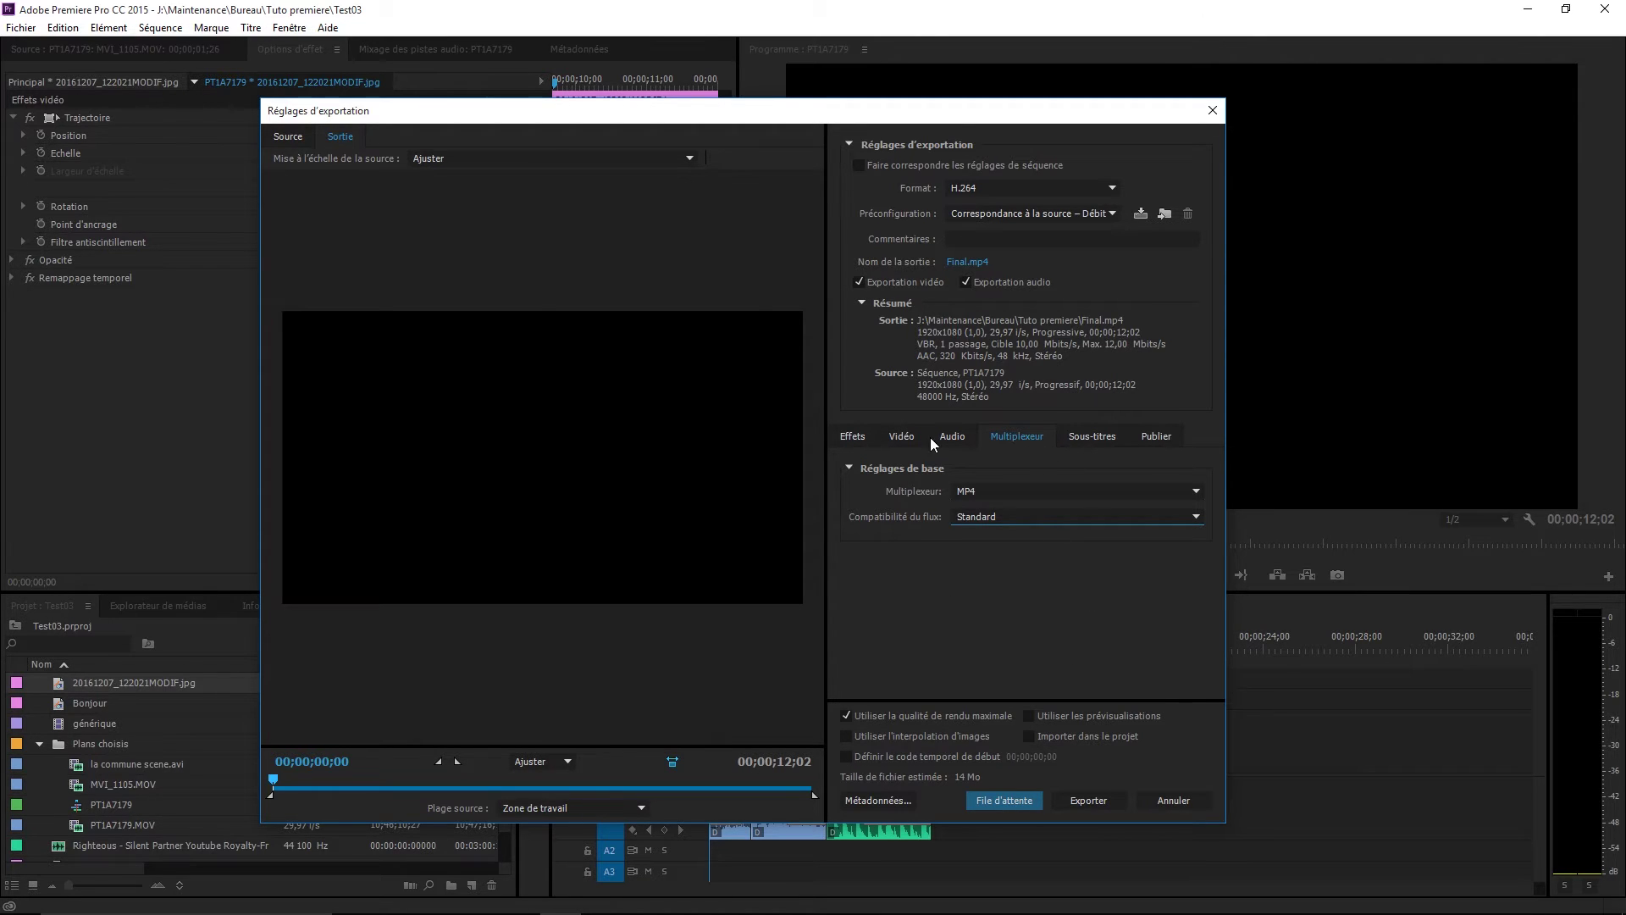
Detach the frame size from the source, unlock its proportions and set the width to 700 with a video frame previewed
{"action": "left_click", "coordinate": [902, 437]}
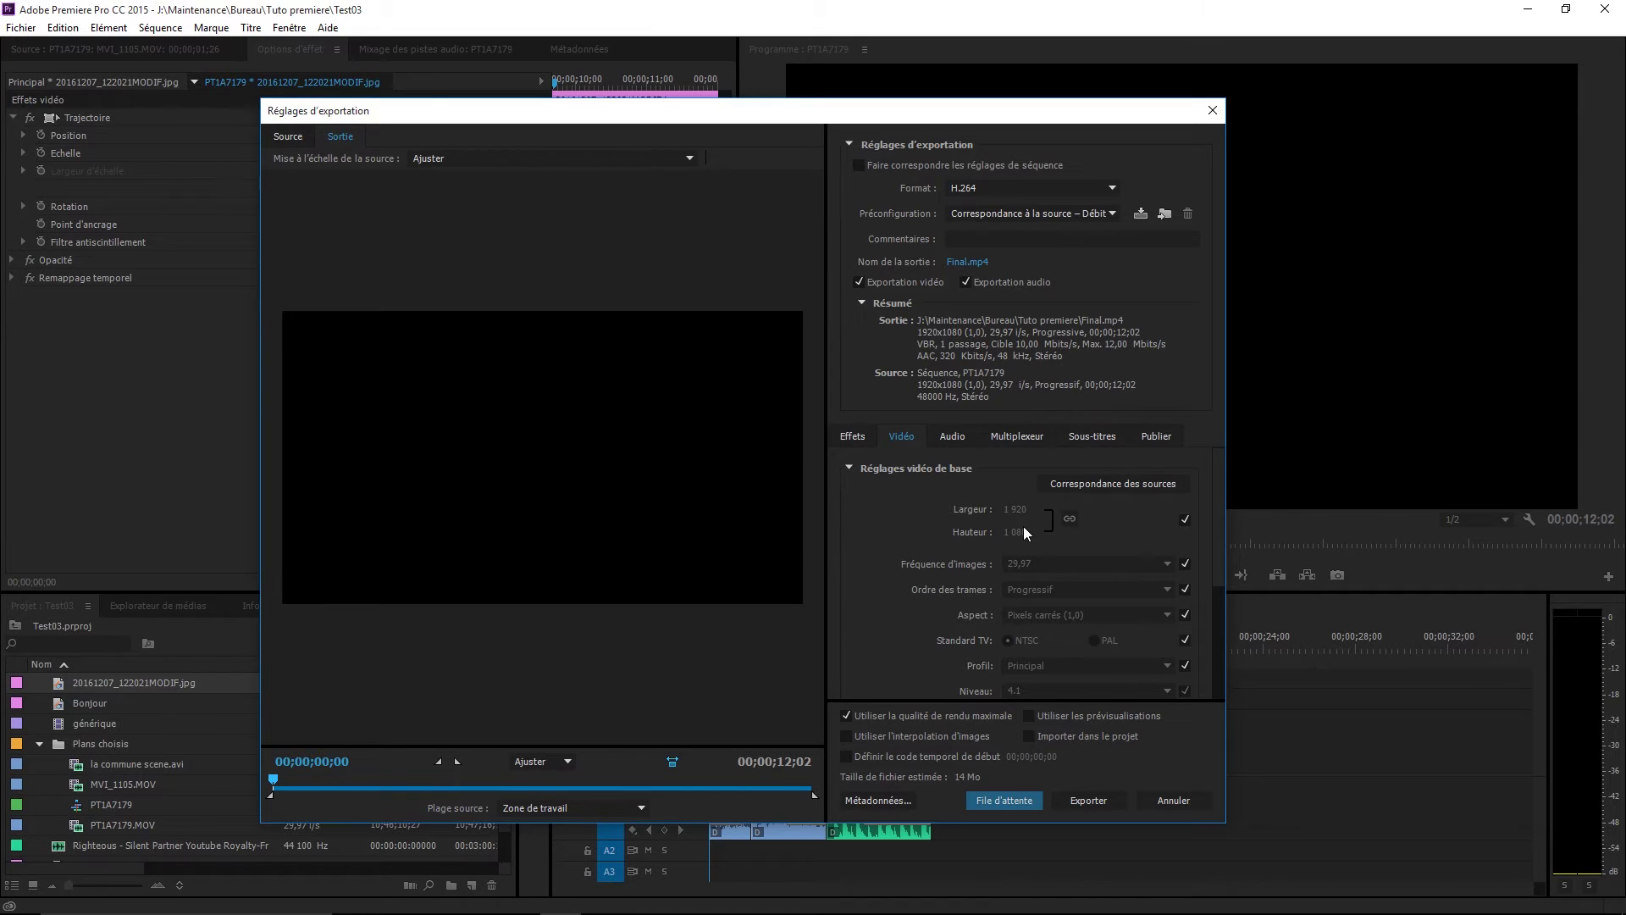
{"action": "left_click", "coordinate": [1188, 520]}
{"action": "left_click_drag", "start_coordinate": [353, 781], "coordinate": [404, 781]}
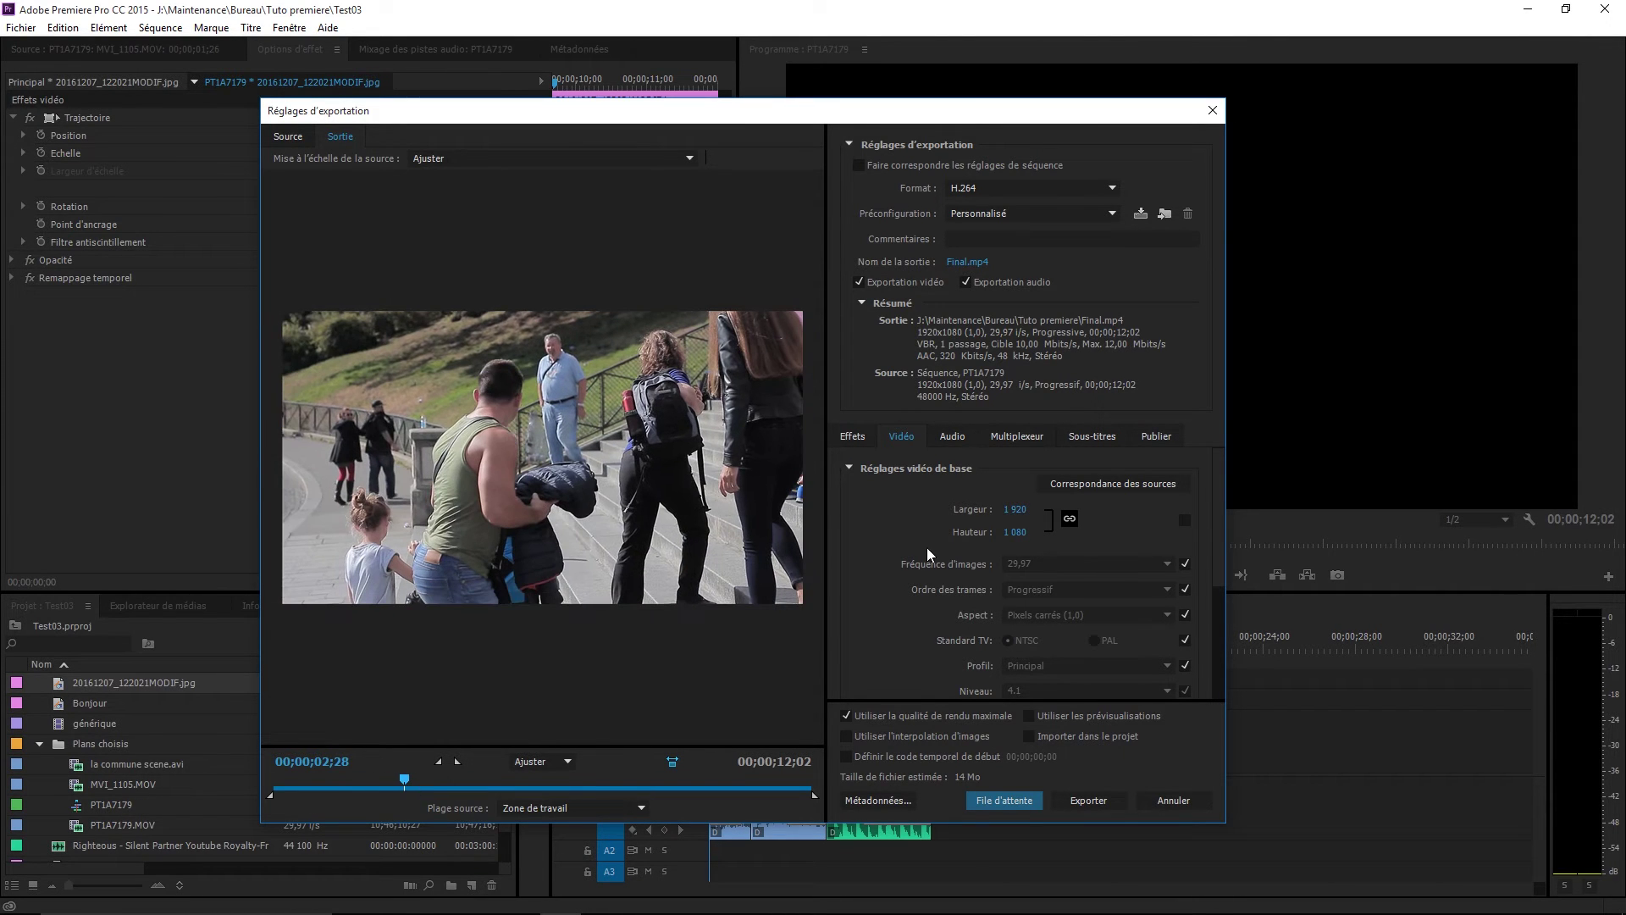
{"action": "left_click", "coordinate": [1070, 517]}
{"action": "left_click", "coordinate": [1014, 509]}
{"action": "type", "text": "700"}
{"action": "key", "text": "Return"}
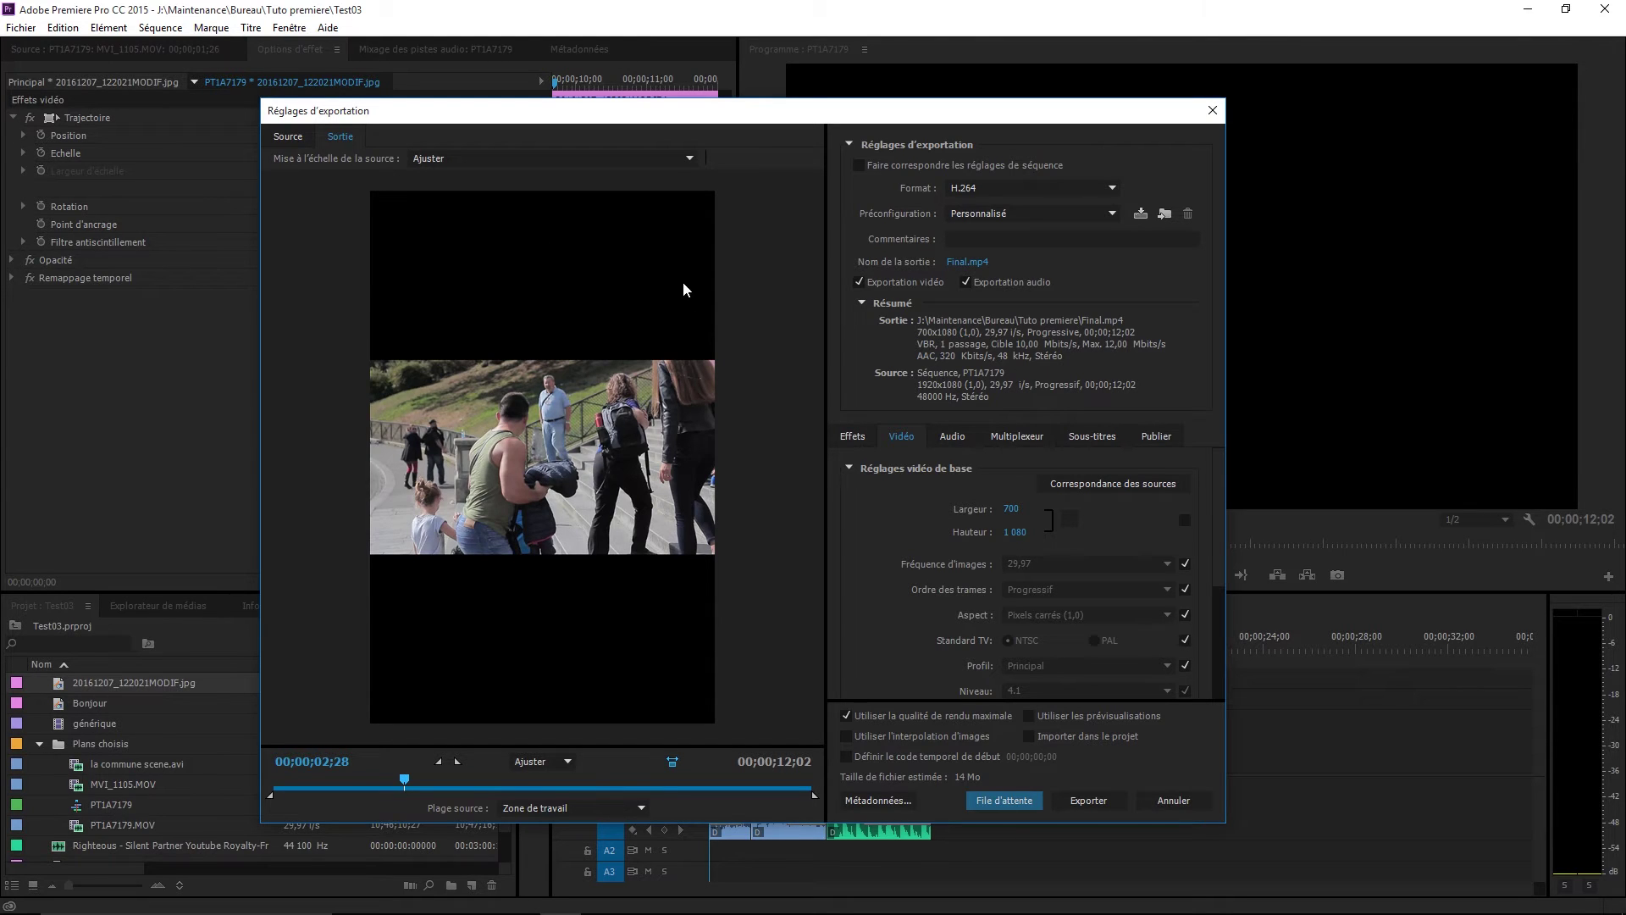
Set the export width to 1920, relock the proportions and try a width of 720
{"action": "left_click", "coordinate": [1013, 509]}
{"action": "type", "text": "1920"}
{"action": "key", "text": "Return"}
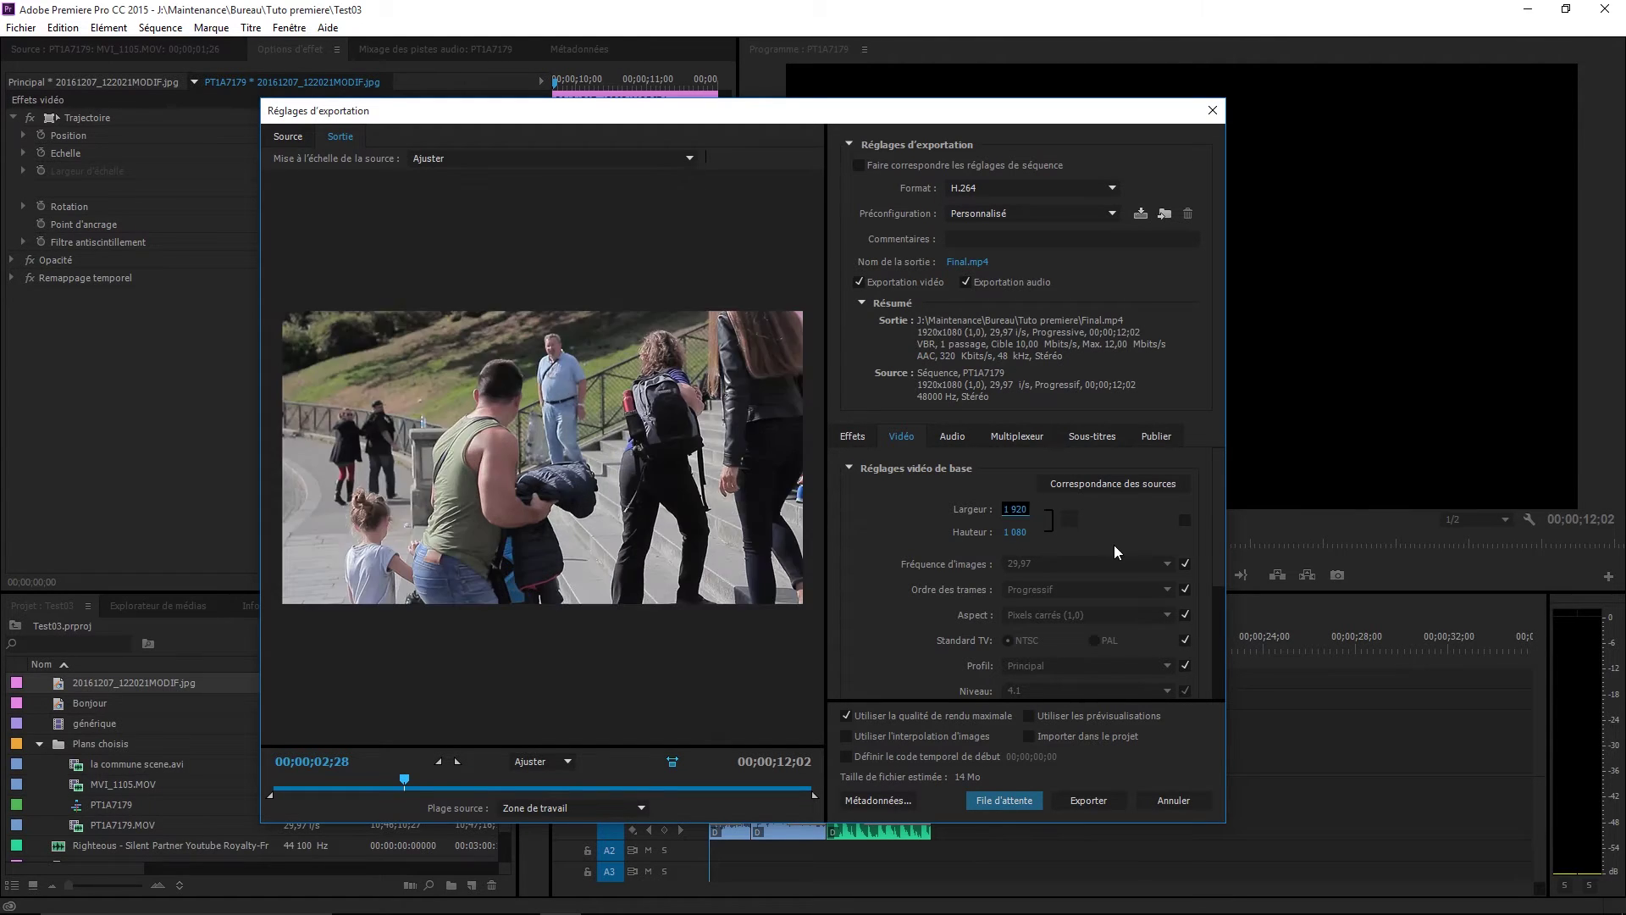
{"action": "left_click", "coordinate": [1039, 510]}
{"action": "type", "text": "720"}
{"action": "left_click", "coordinate": [902, 509]}
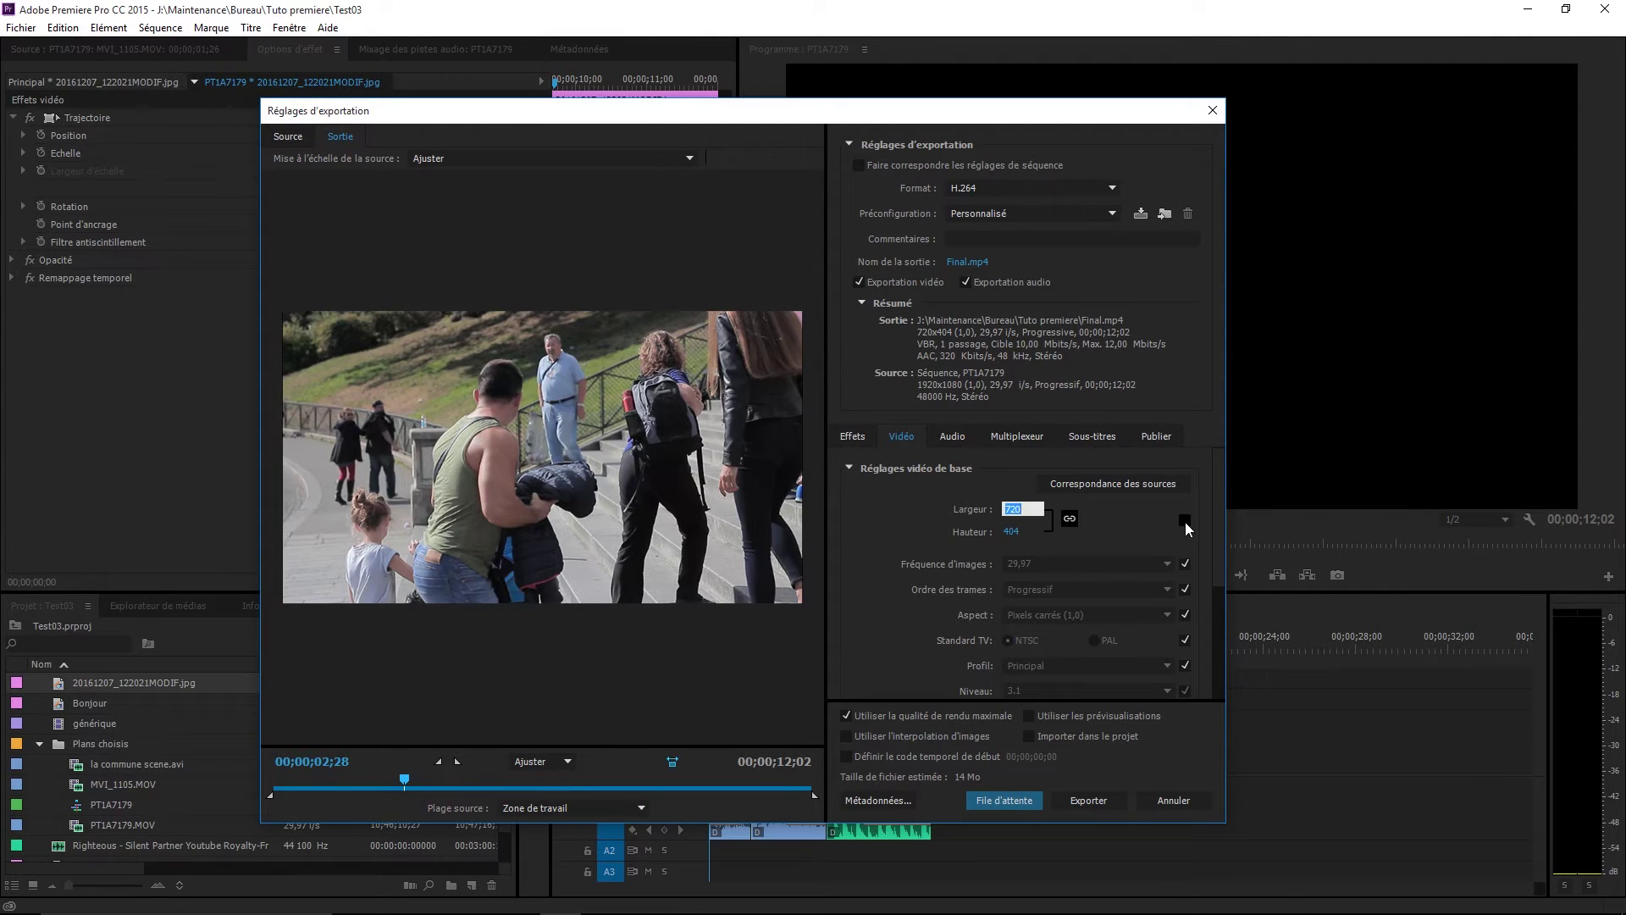
Set the export width back to 1920 and match the frame size to the source again
{"action": "type", "text": "1 920"}
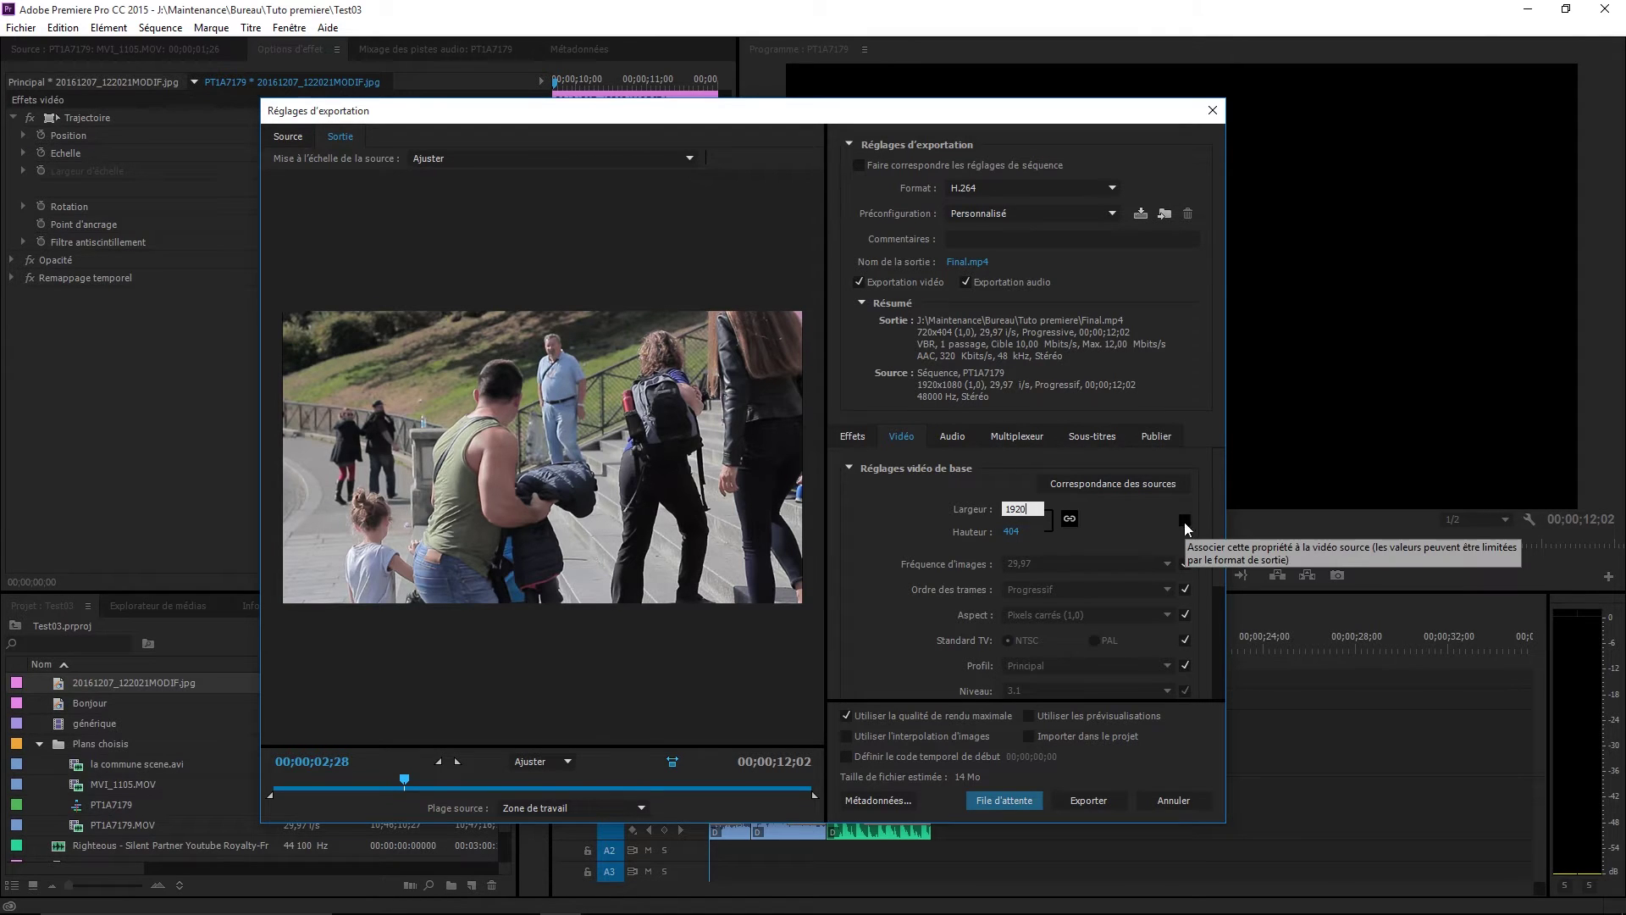
{"action": "key", "text": "Return"}
{"action": "left_click", "coordinate": [1184, 520]}
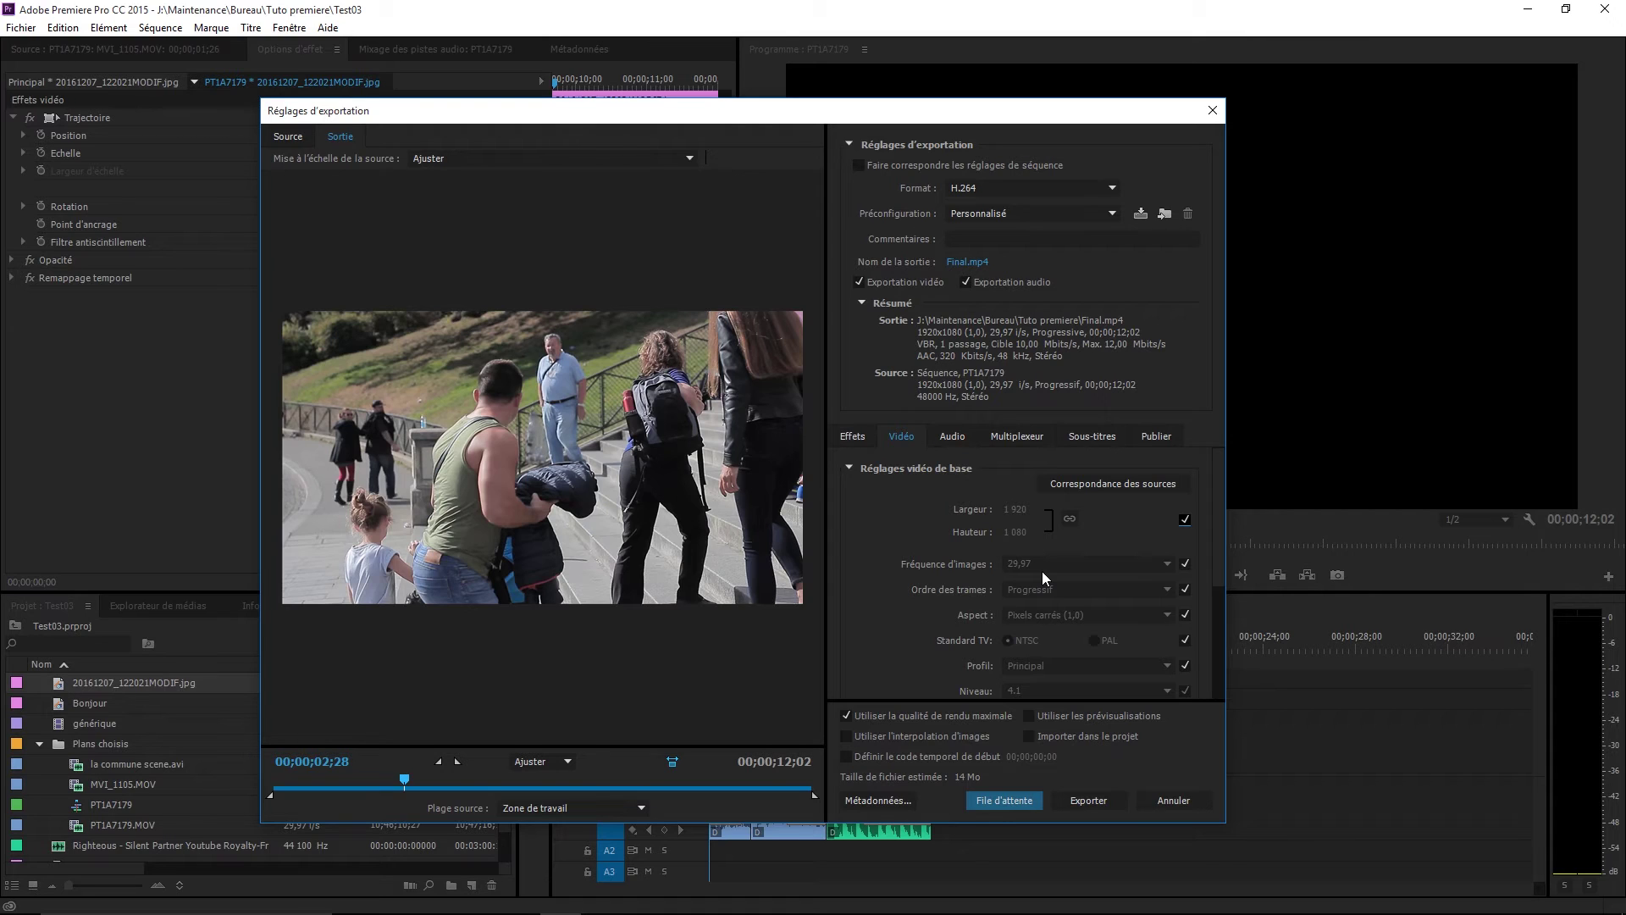
Review the available field order options, leaving the field order matched to the source
{"action": "left_click", "coordinate": [1186, 589]}
{"action": "left_click", "coordinate": [1168, 589]}
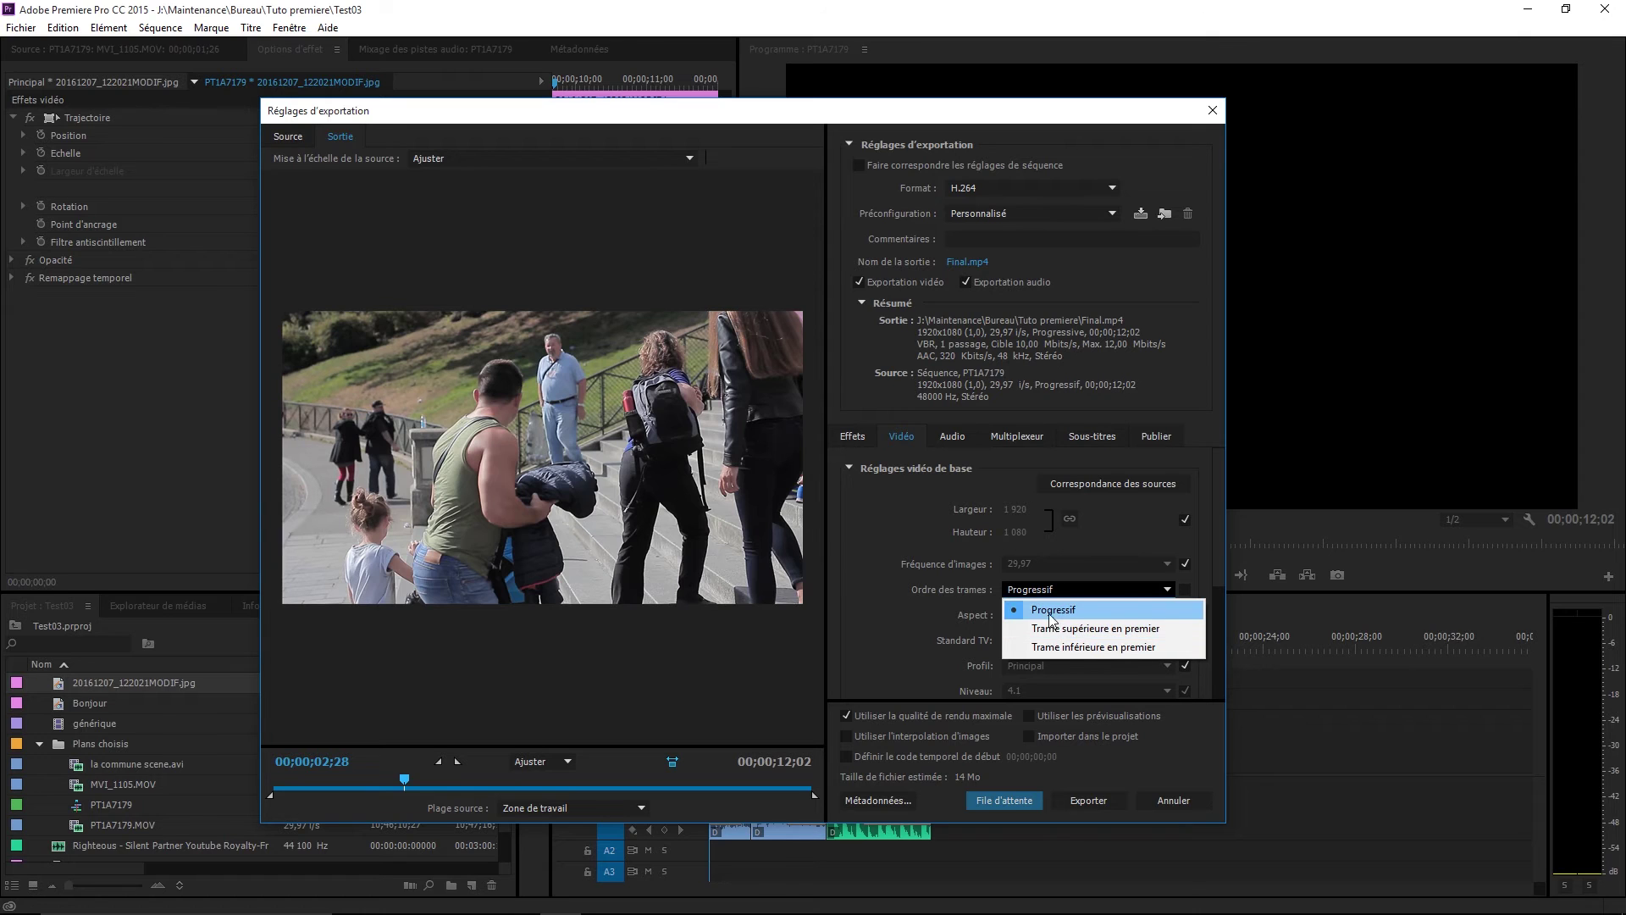
{"action": "left_click", "coordinate": [950, 586]}
{"action": "left_click", "coordinate": [1184, 590]}
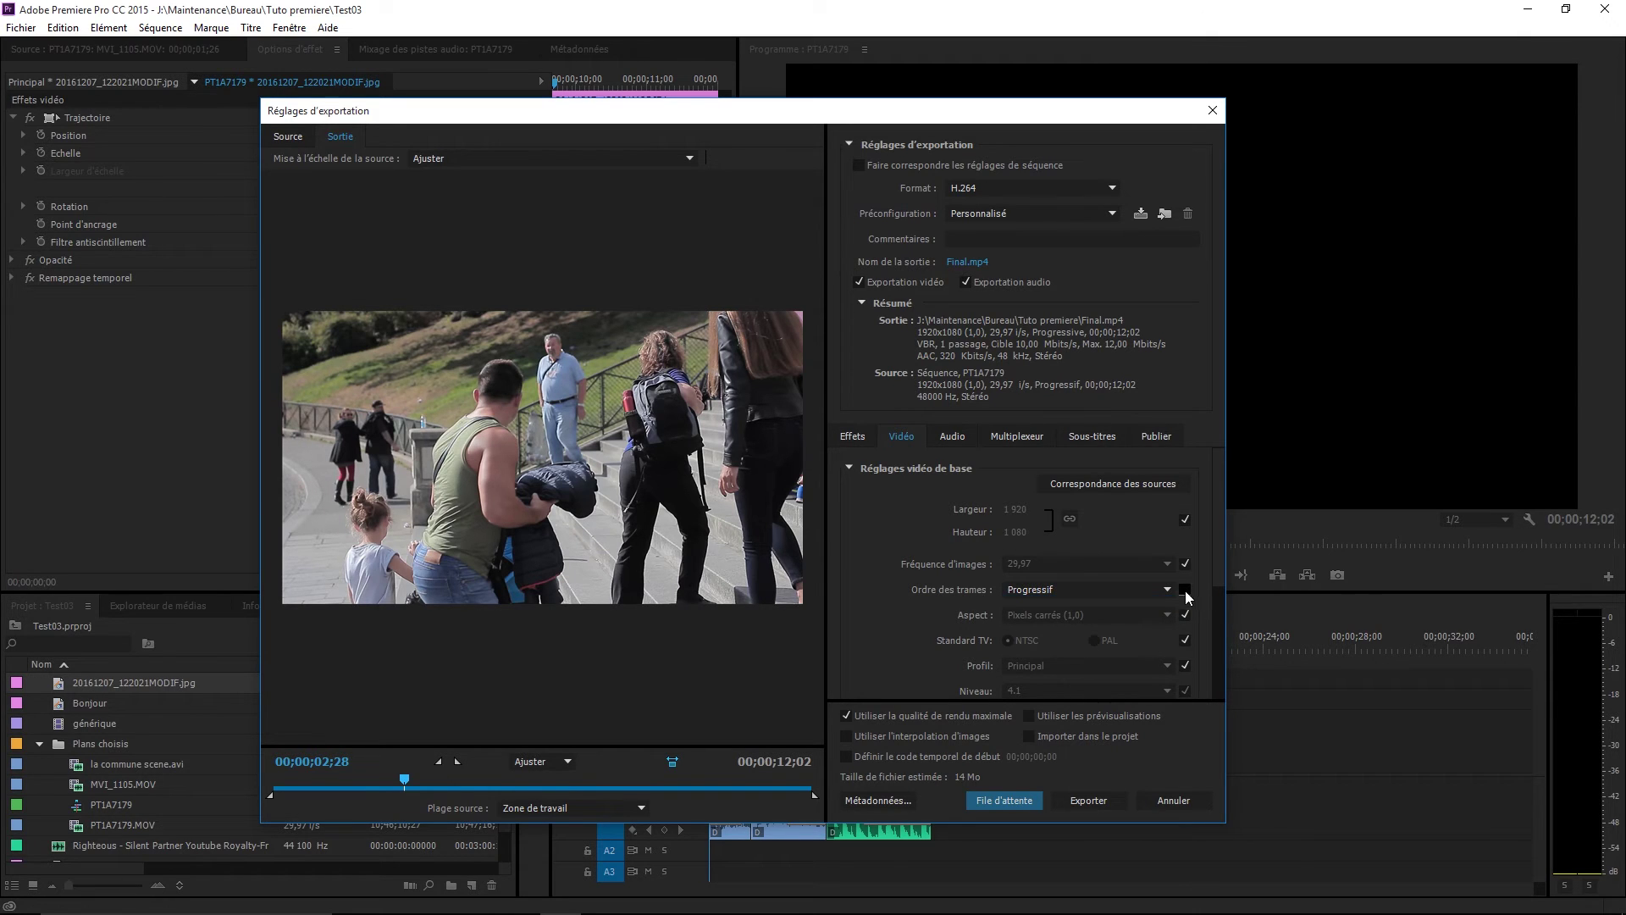
Set the target bitrate to 7 Mbit/s and the maximum bitrate to 30 Mbit/s, and export the sequence
{"action": "left_click_drag", "start_coordinate": [1218, 576], "coordinate": [1260, 669]}
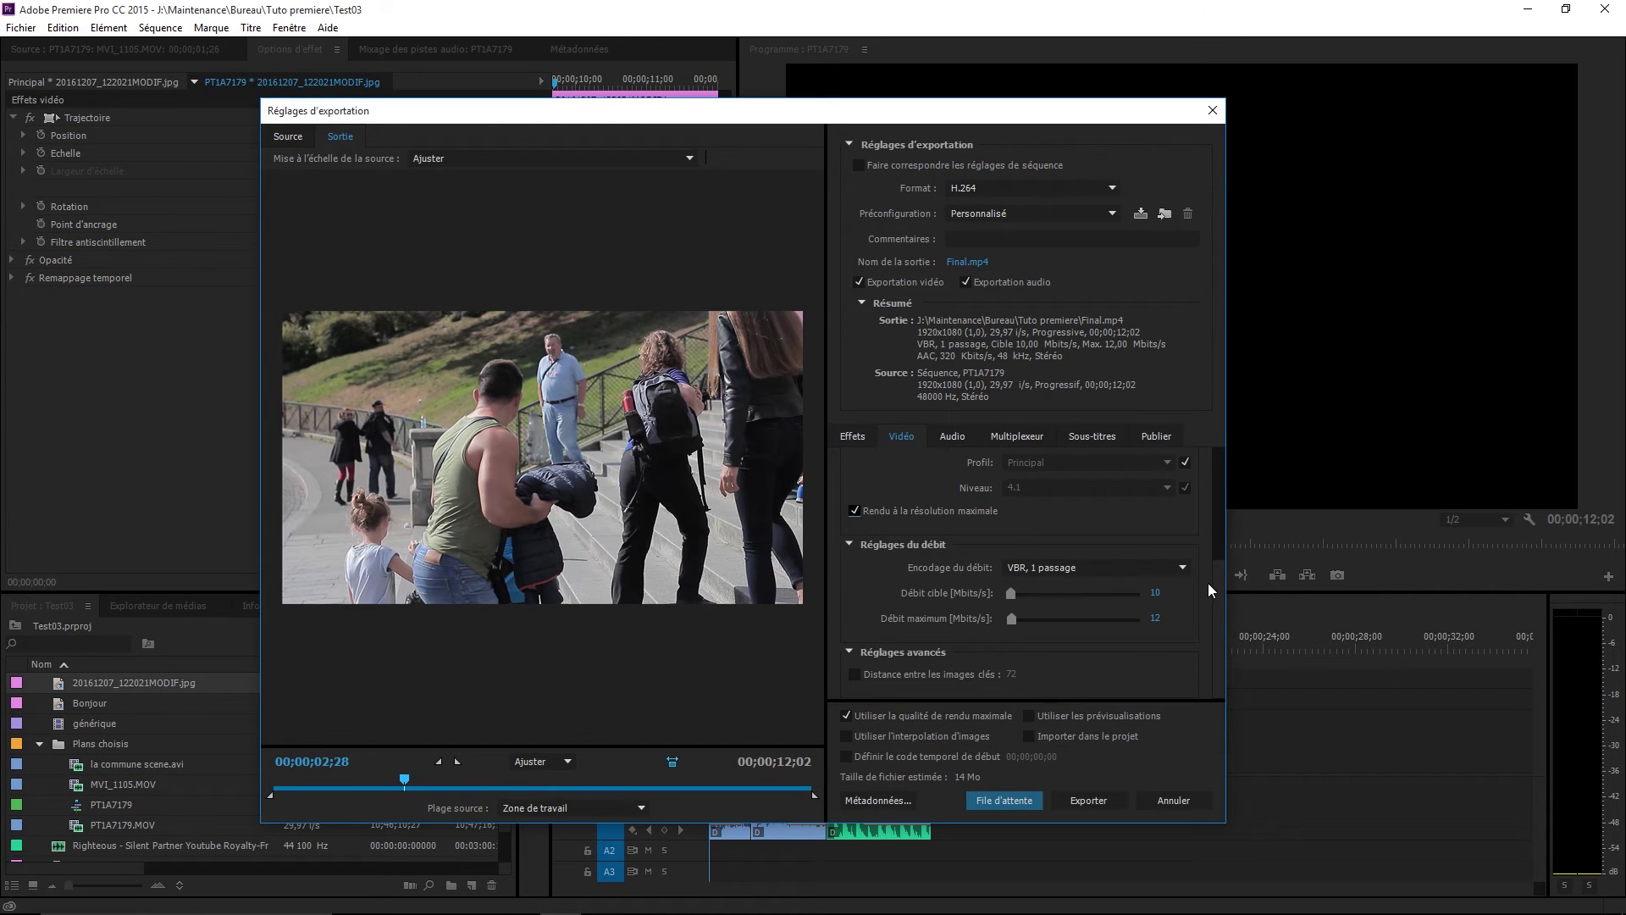
{"action": "left_click_drag", "start_coordinate": [1223, 579], "coordinate": [1210, 644]}
{"action": "left_click", "coordinate": [1157, 593]}
{"action": "type", "text": "7"}
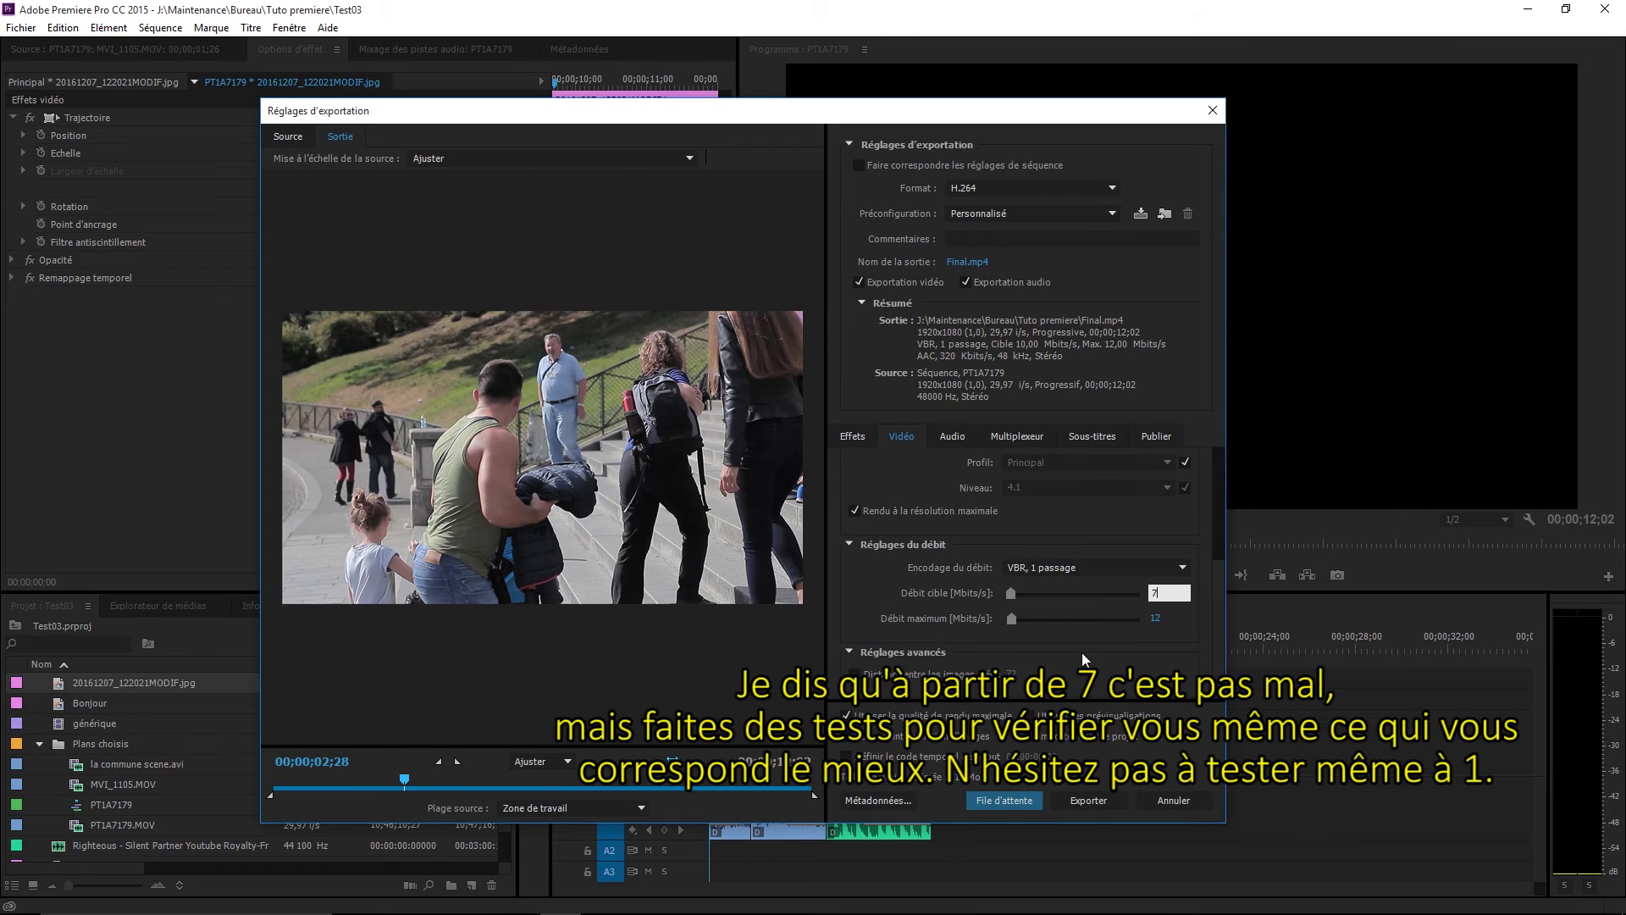
{"action": "key", "text": "Return"}
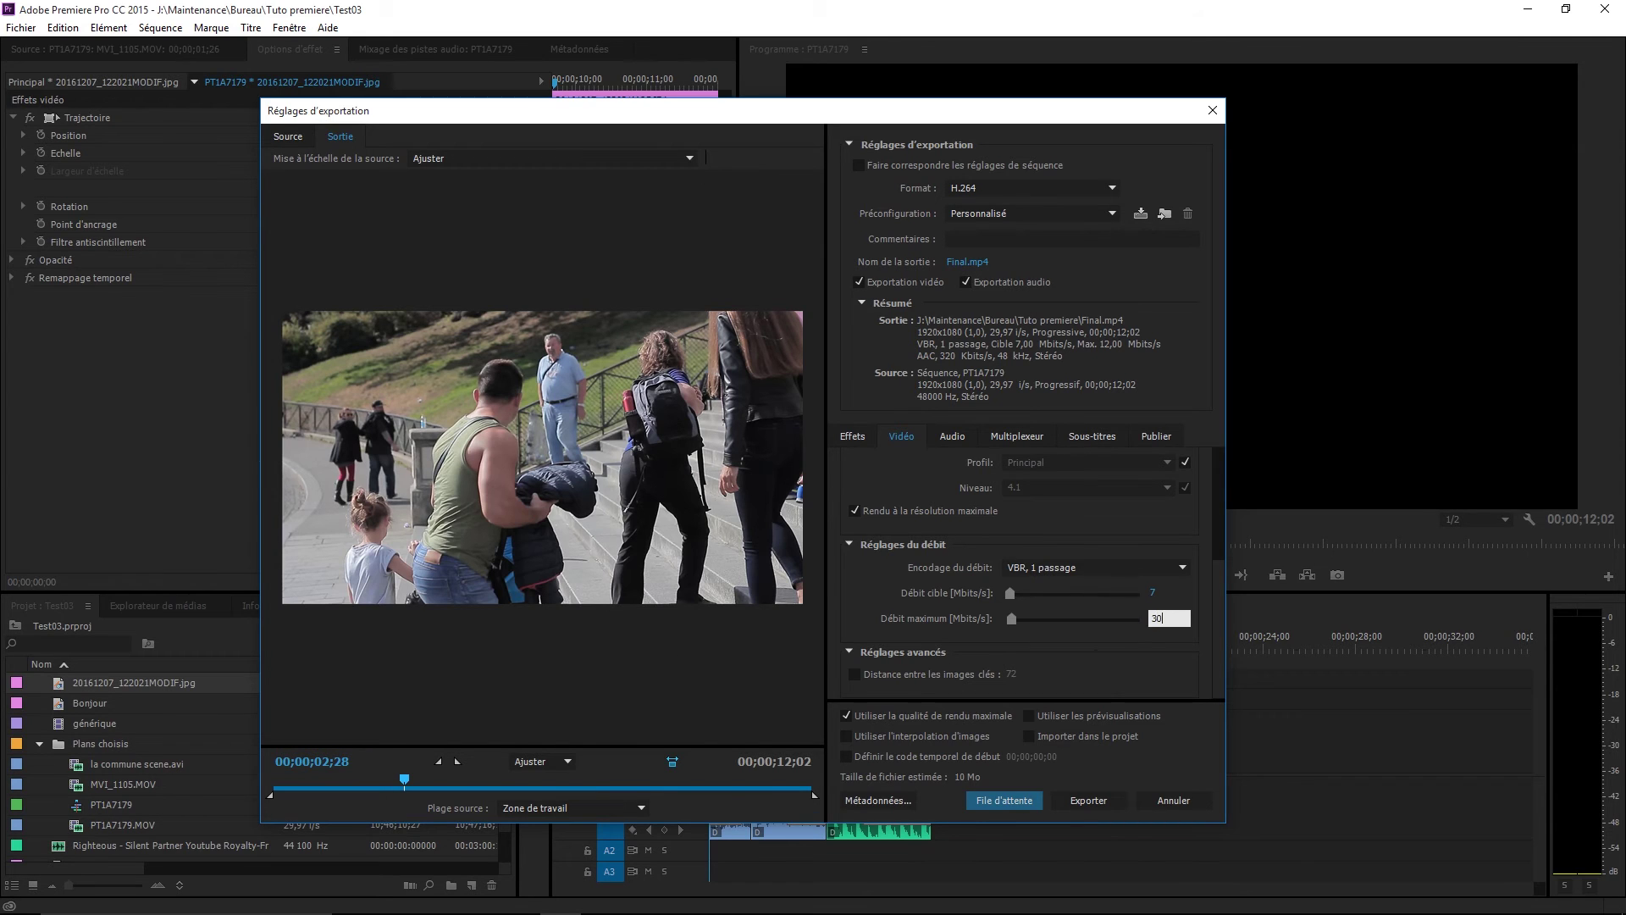
{"action": "left_click", "coordinate": [1173, 651]}
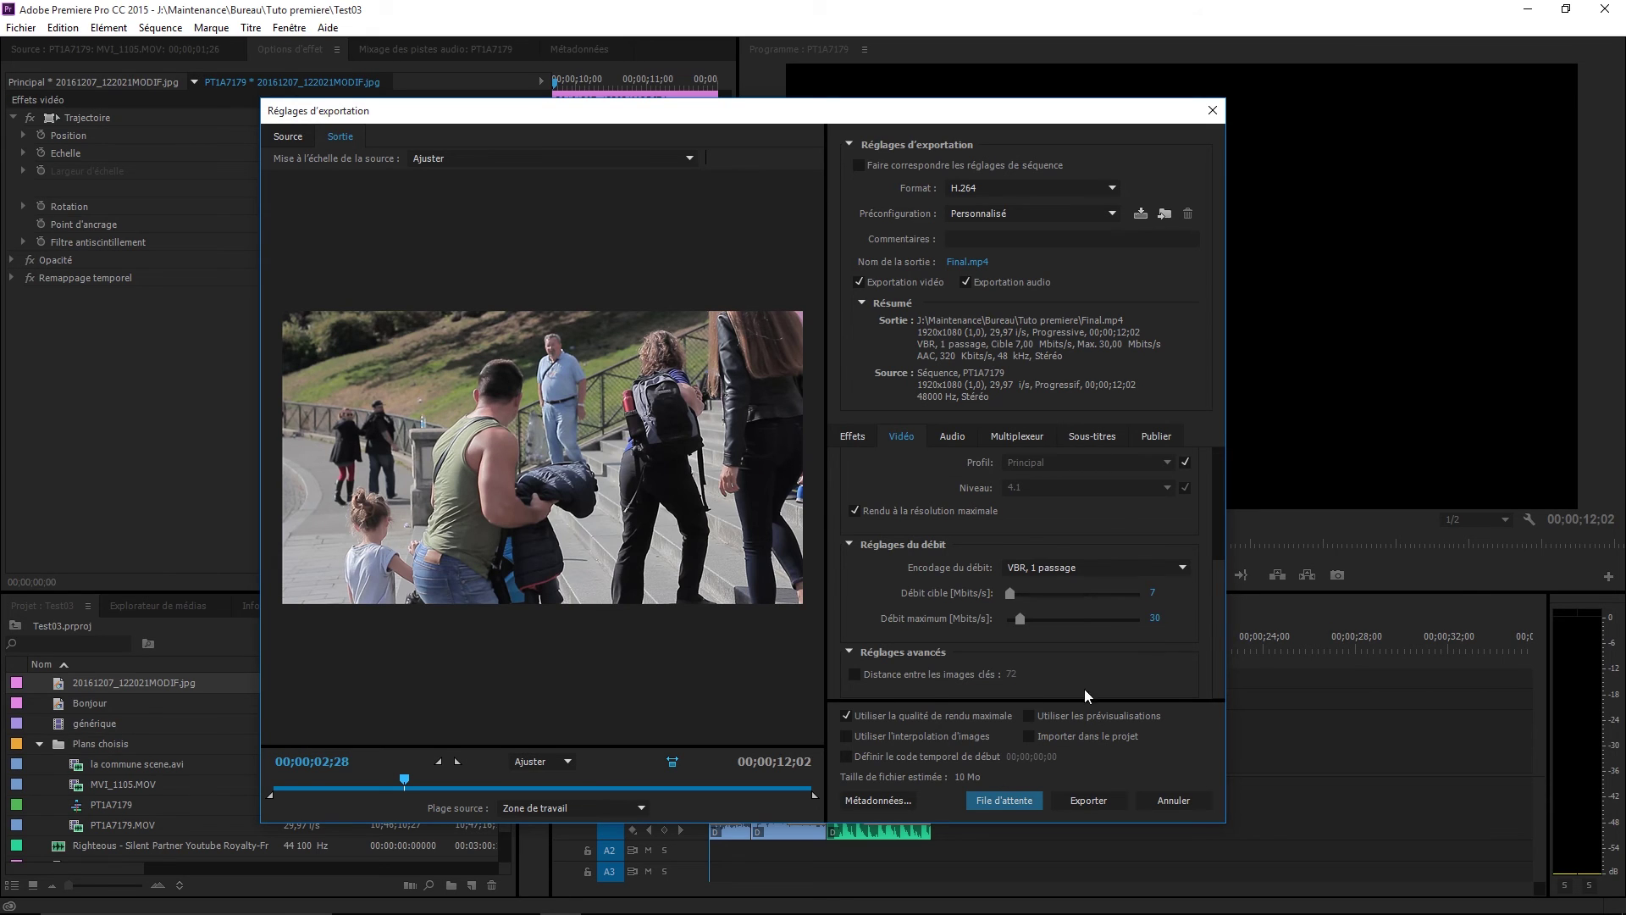
{"action": "mouse_move", "coordinate": [1217, 591]}
{"action": "left_mouse_down"}
{"action": "mouse_move", "coordinate": [1223, 498]}
{"action": "mouse_move", "coordinate": [1220, 591]}
{"action": "left_mouse_up"}
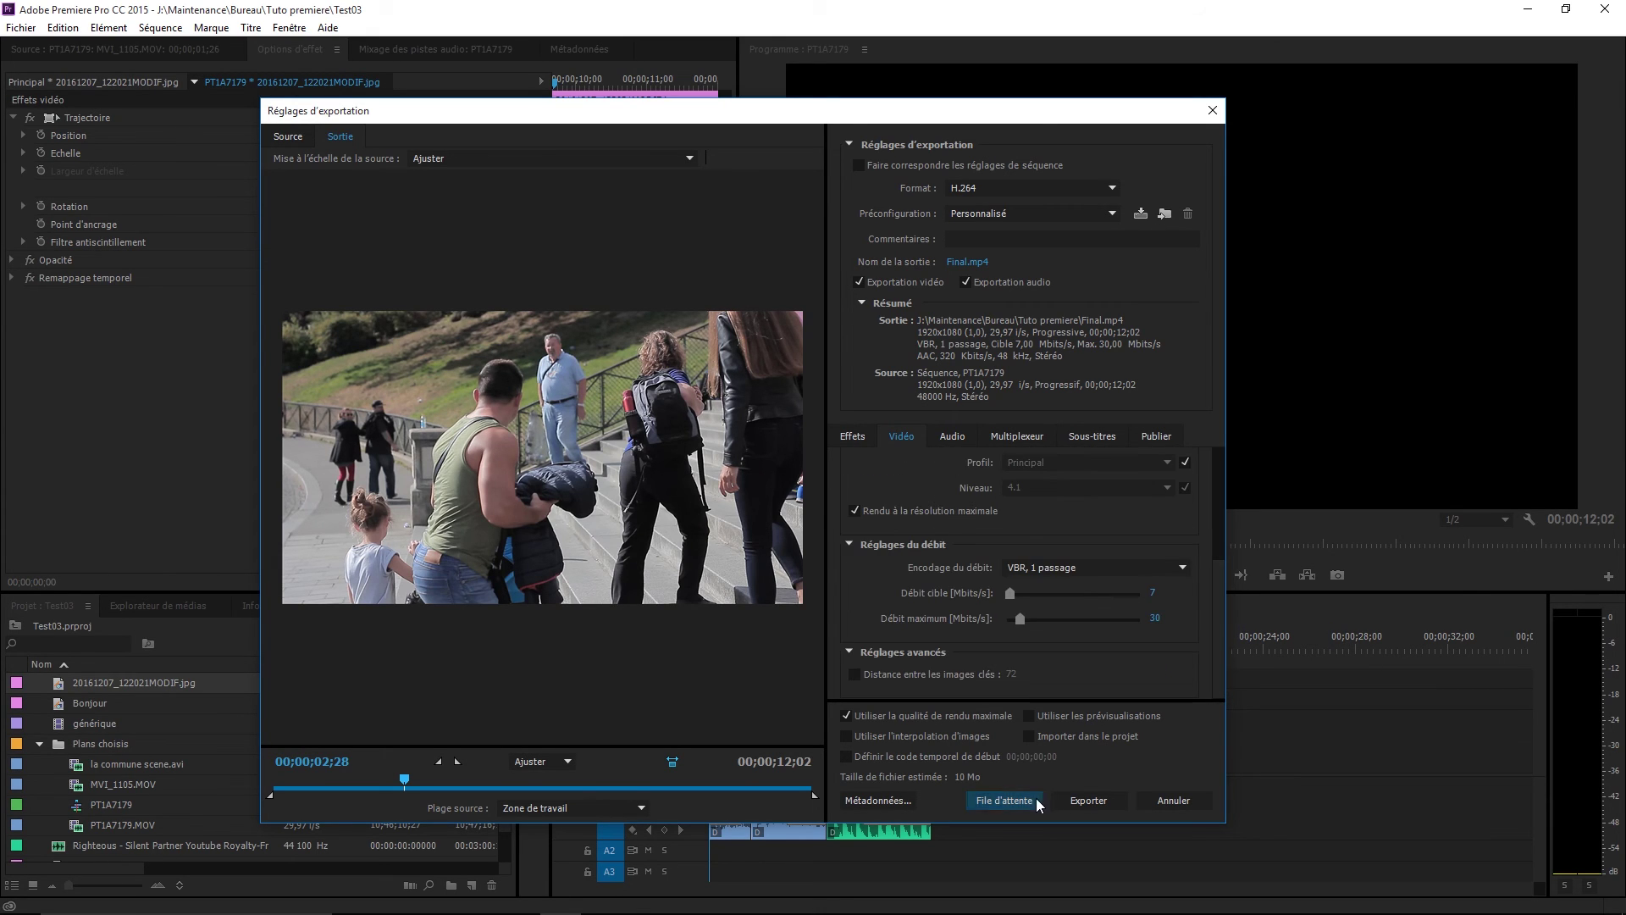
{"action": "left_click", "coordinate": [1093, 800]}
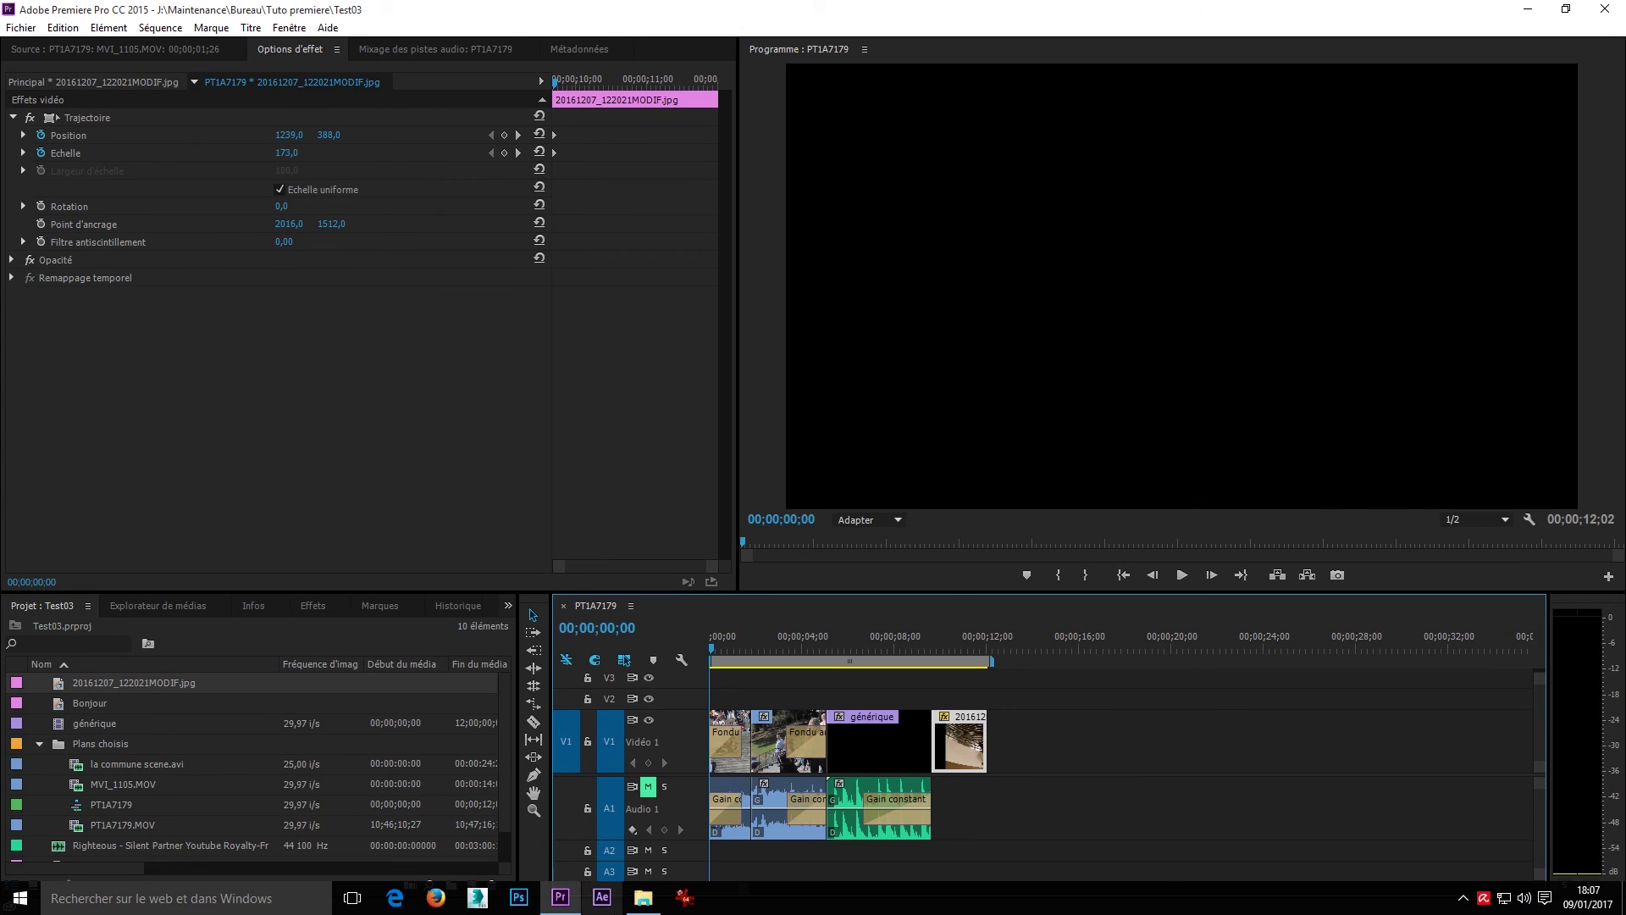
Switch to File Explorer and play the exported Final video from the Tuto premiere folder
{"action": "mouse_move", "coordinate": [643, 905]}
{"action": "left_click", "coordinate": [653, 837]}
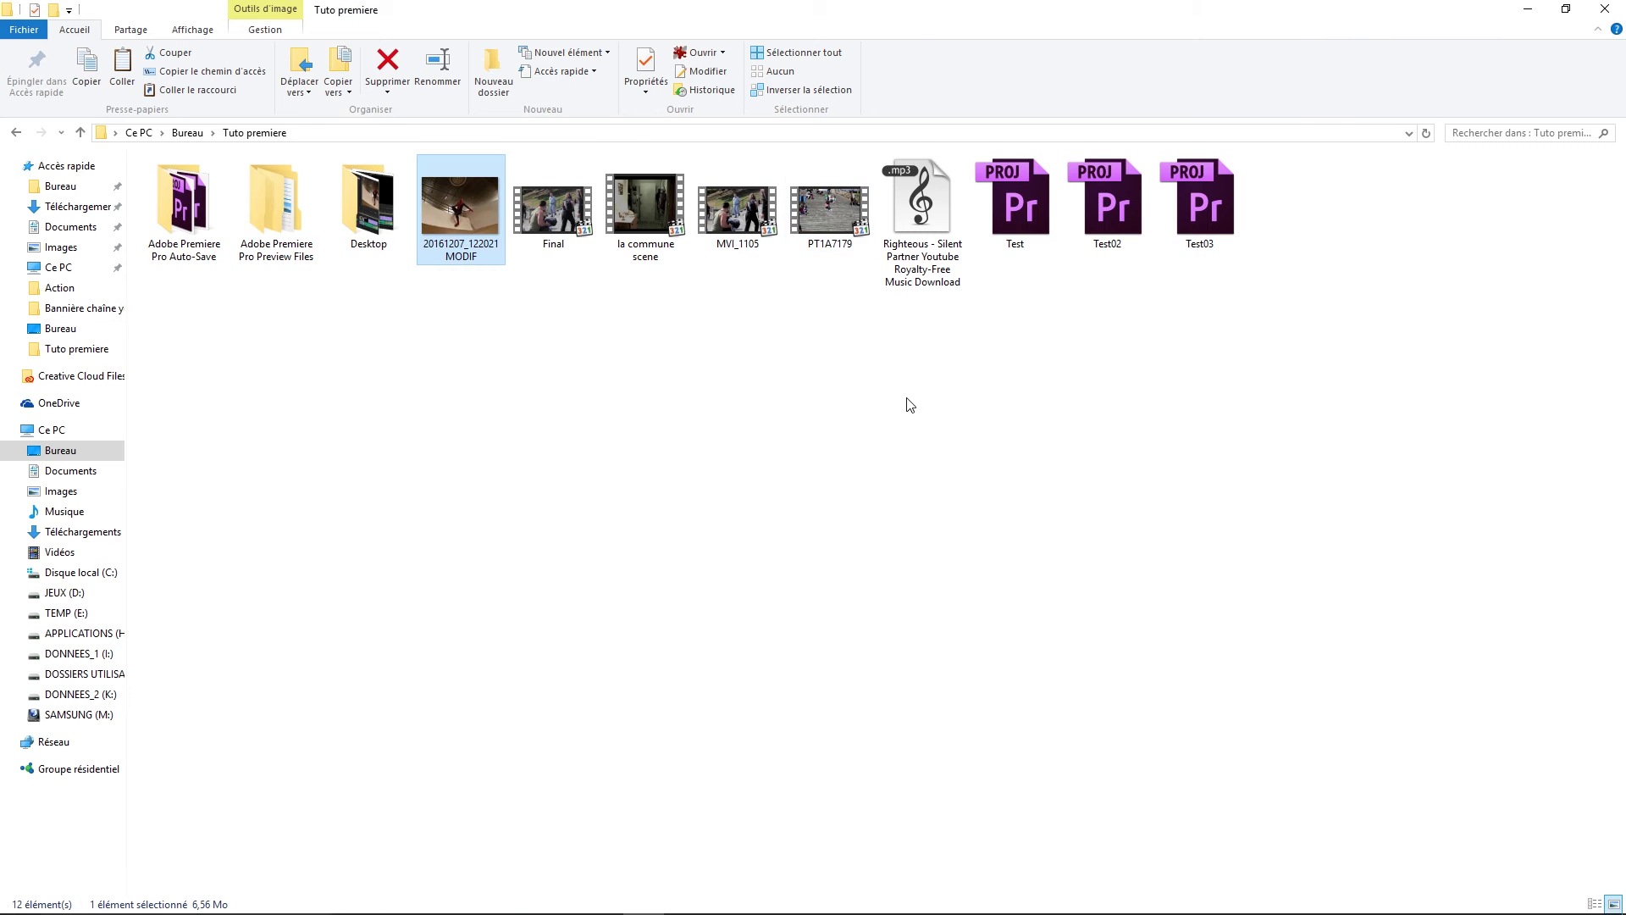
{"action": "double_click", "coordinate": [538, 211]}
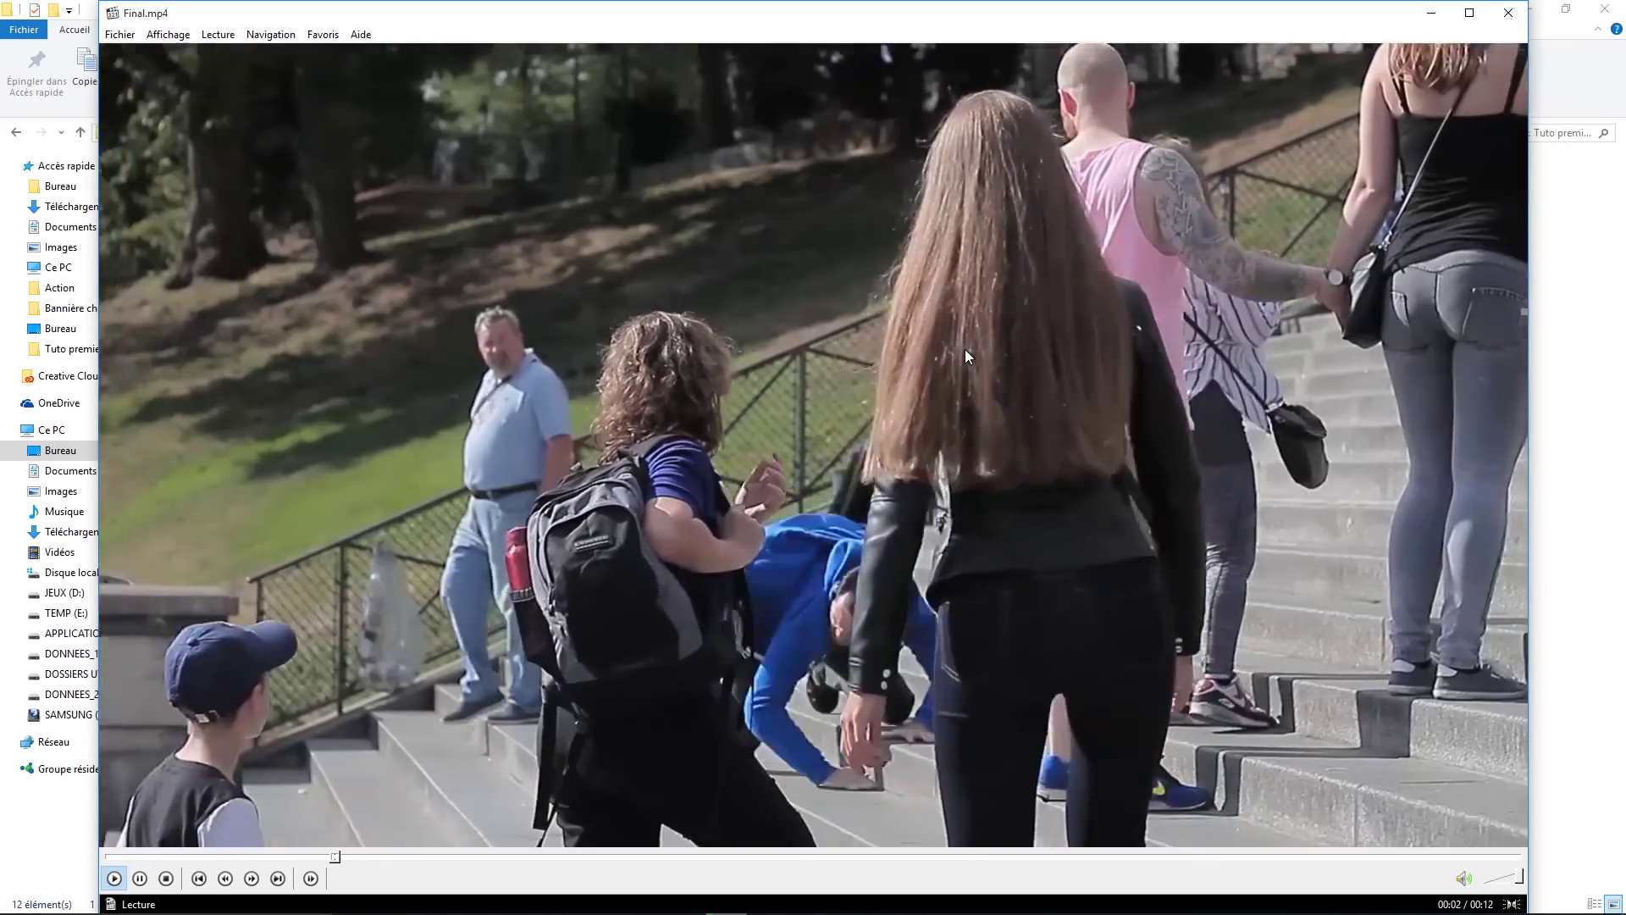
{"action": "double_click", "coordinate": [964, 349]}
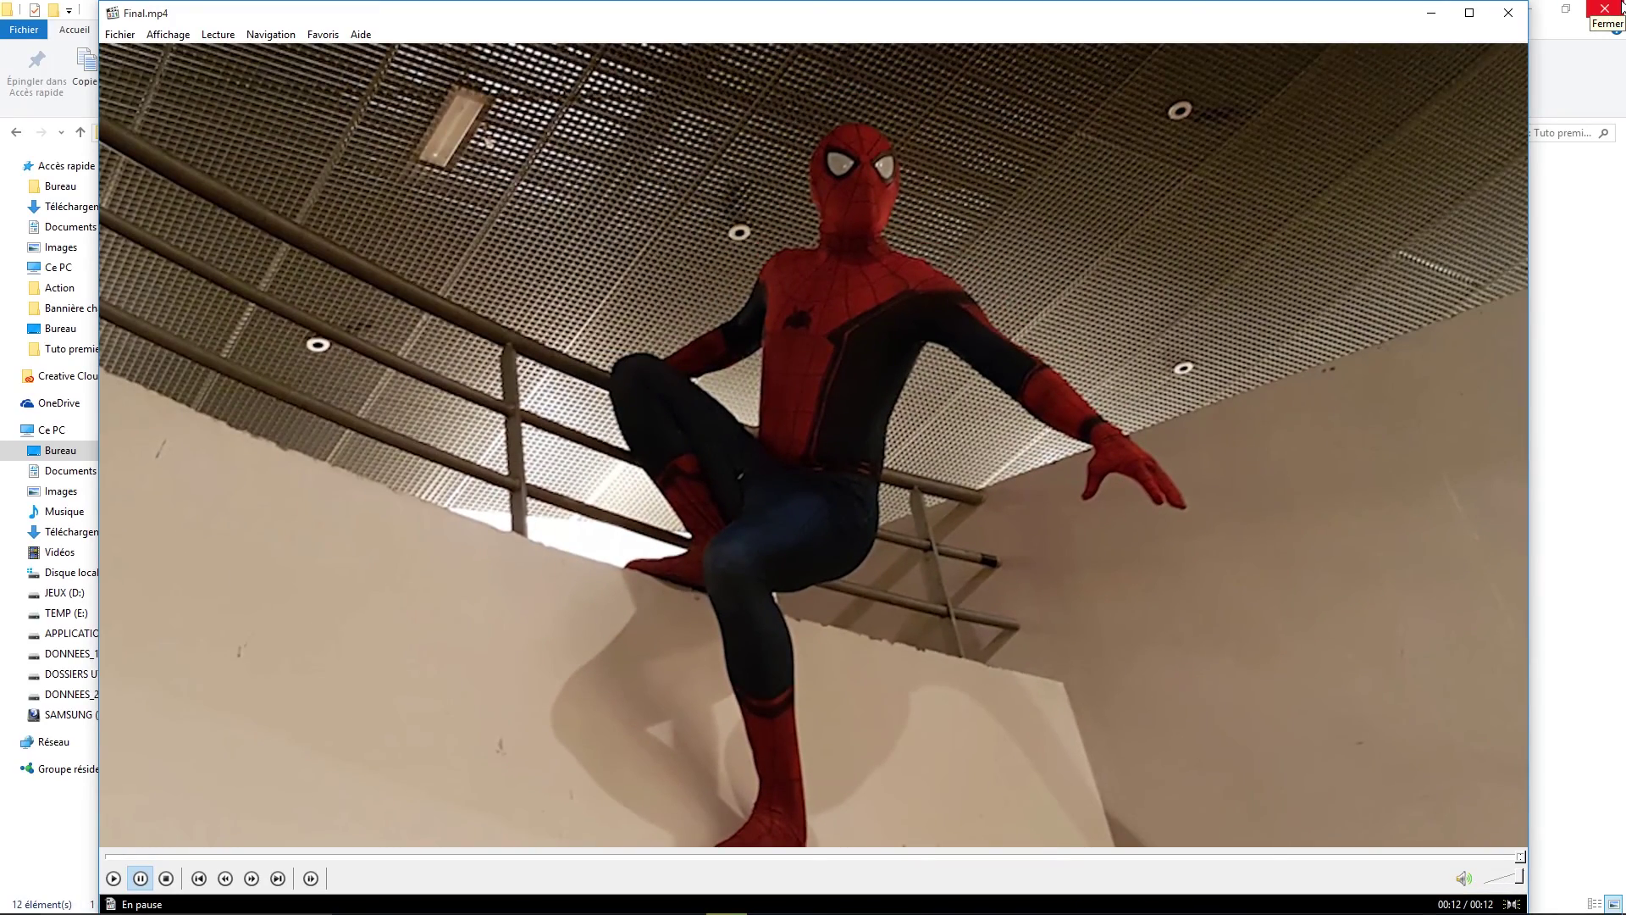
Switch back to Premiere Pro and unmute the Audio 1 track
{"action": "left_click", "coordinate": [560, 898]}
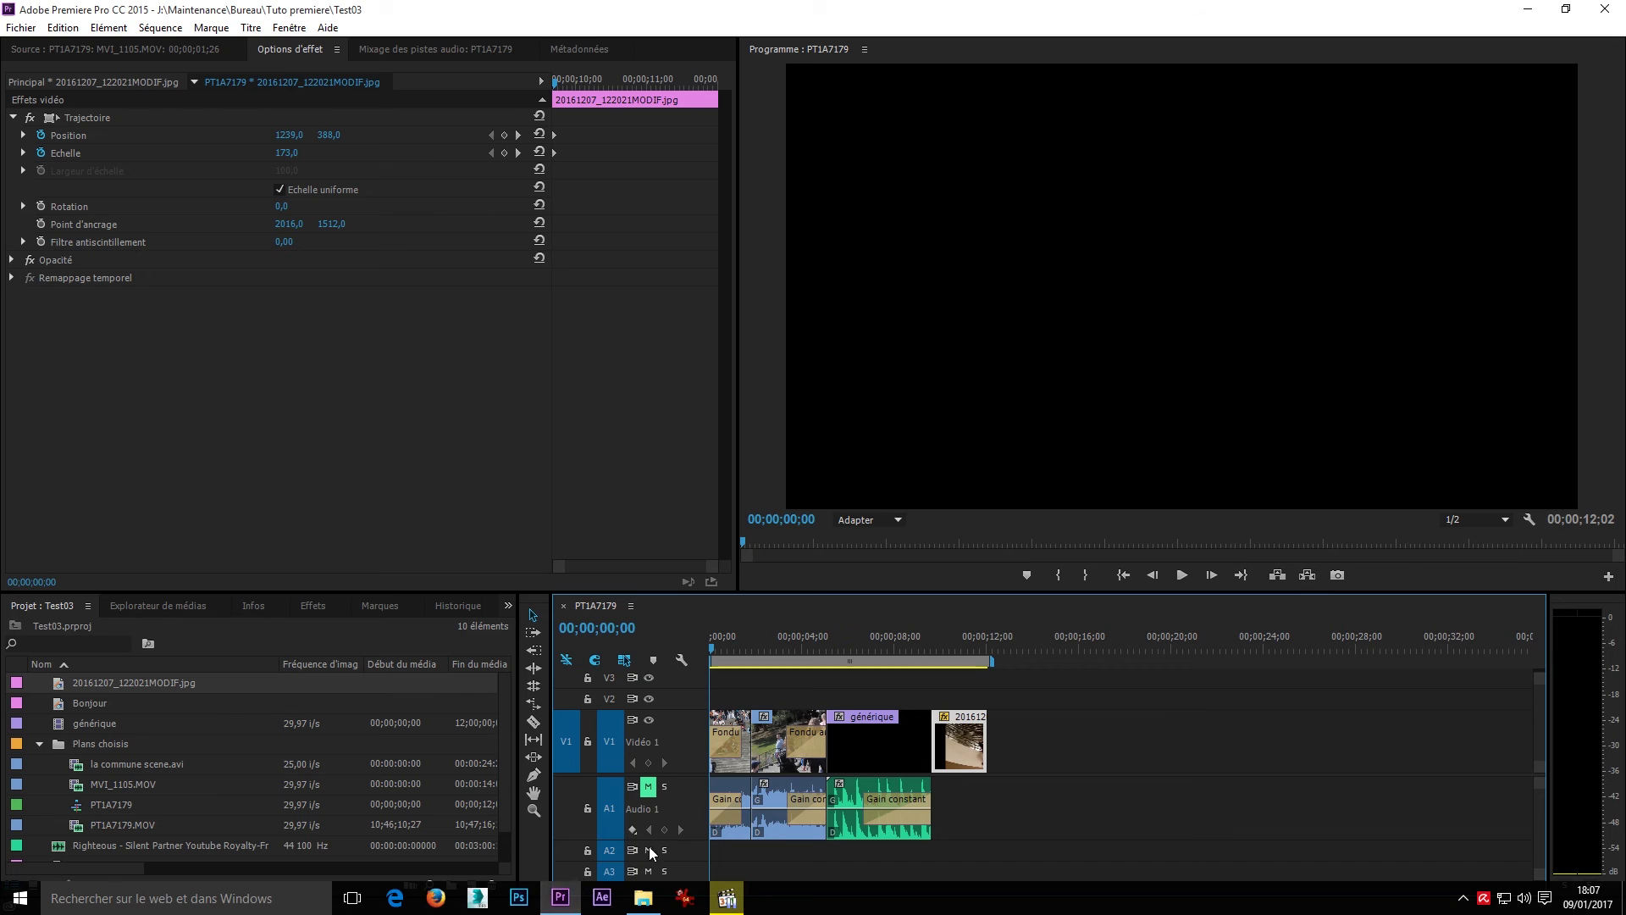
{"action": "left_click", "coordinate": [652, 790]}
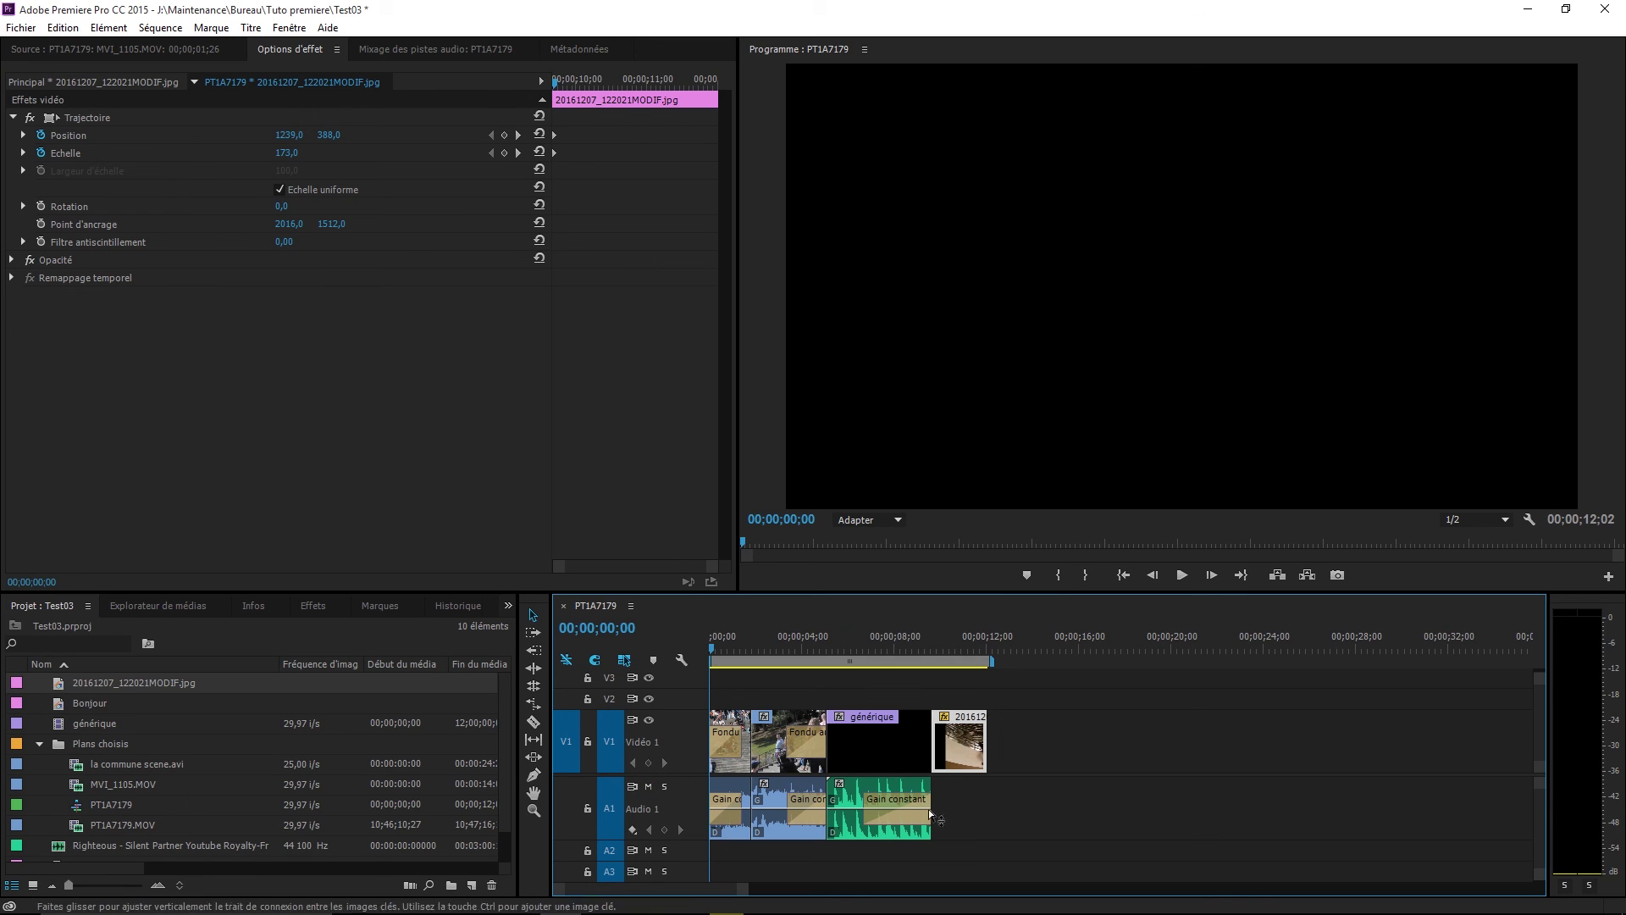